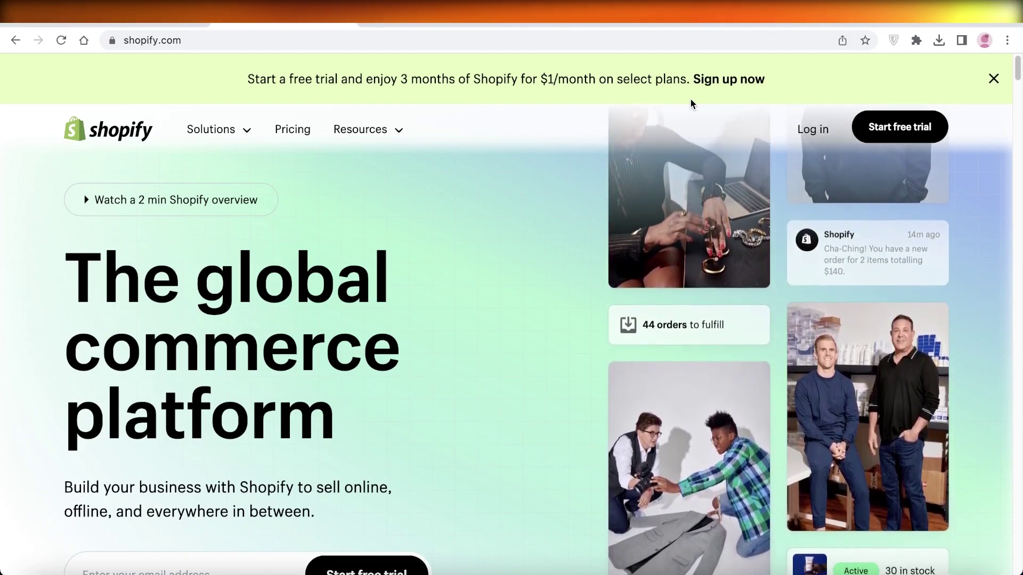
# - Open a new browser tab and go to aliexpress.com
pyautogui.hotkey('ctrl', 't')
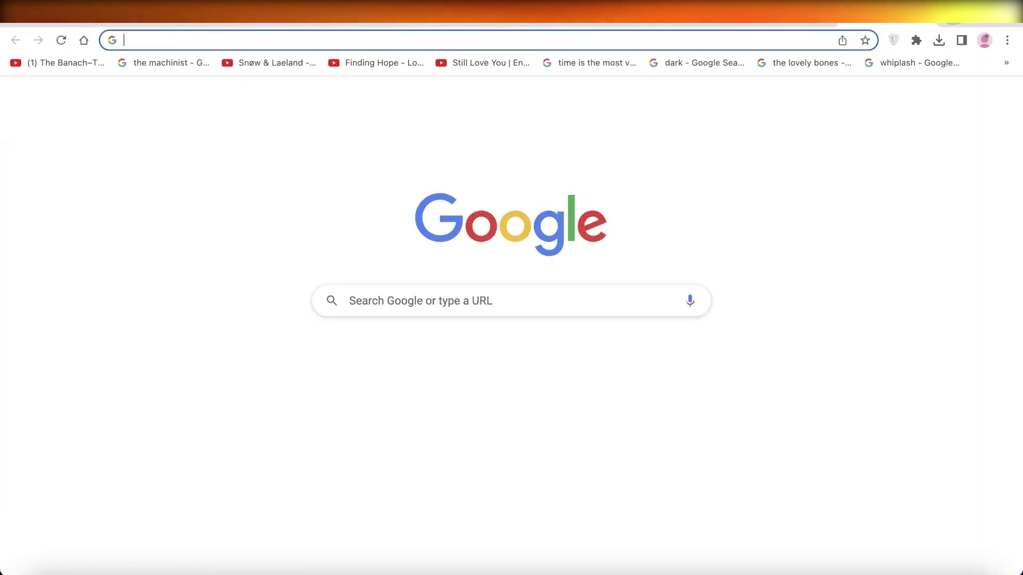
pyautogui.write('aliexpress.com')
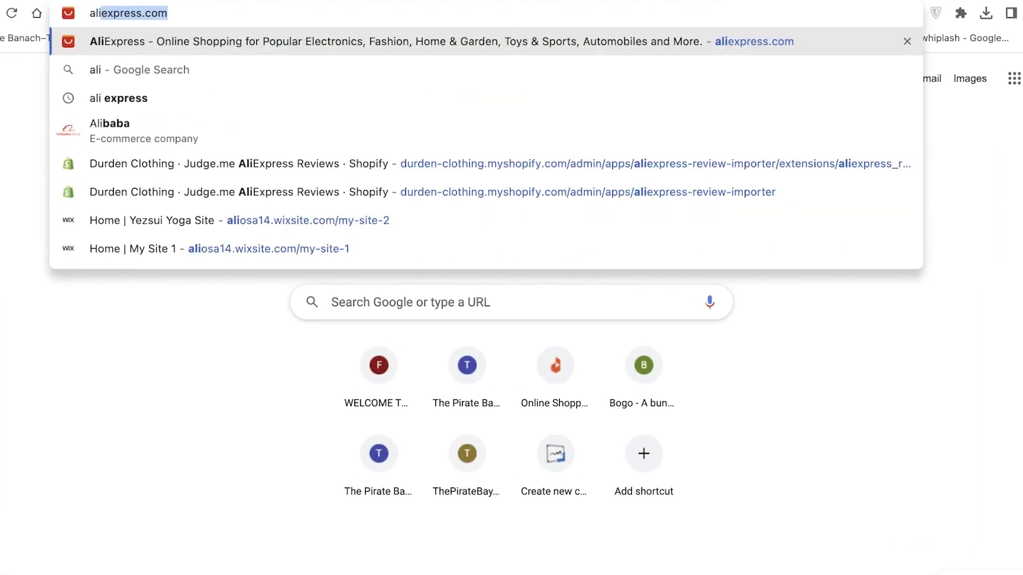
pyautogui.press('Return')
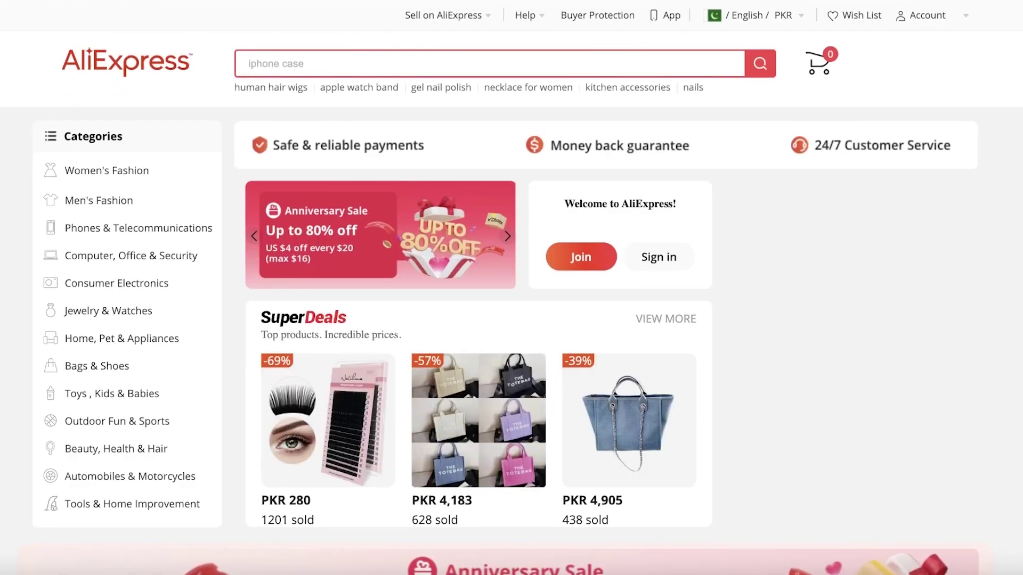
# - Scroll down the AliExpress homepage
pyautogui.scroll(-5, 297, 422)
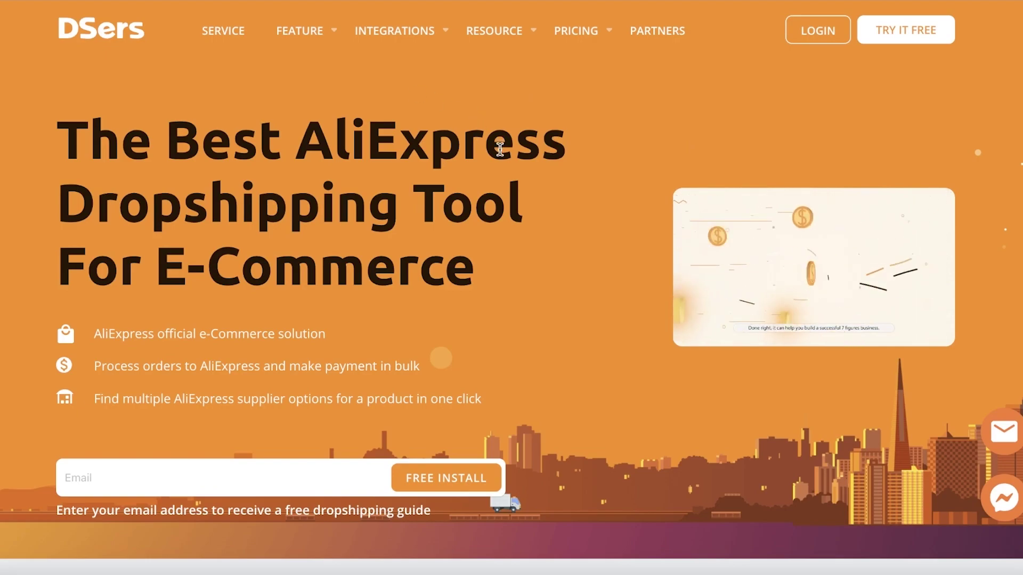
# - Show DSers' Shopify pricing: Basic free, Advanced $19.9, Pro $49.9, Enterprise $499
pyautogui.scroll(-10, 523, 195)
pyautogui.scroll(10, 523, 196)
pyautogui.scroll(-3, 523, 197)
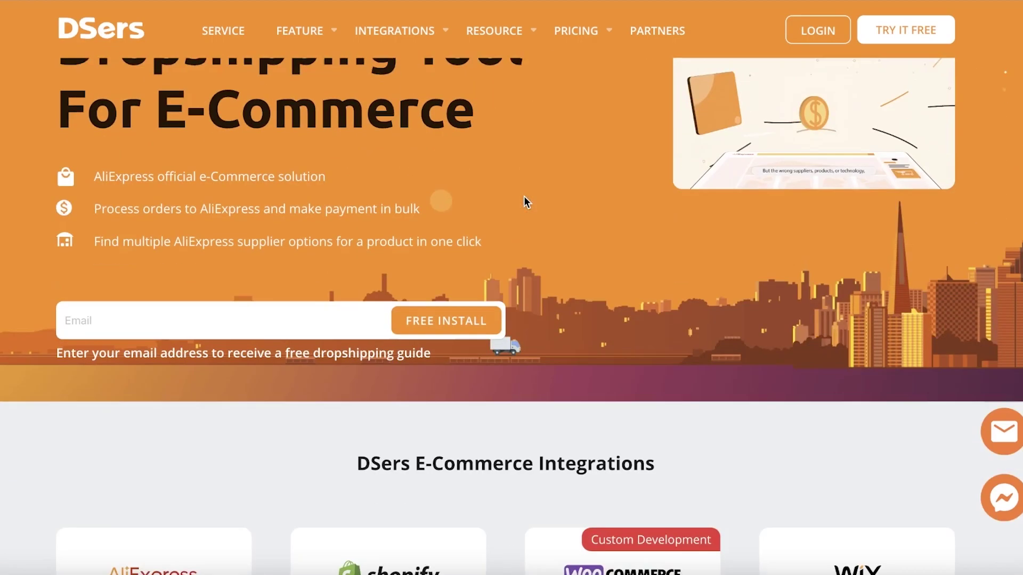
pyautogui.scroll(3, 525, 201)
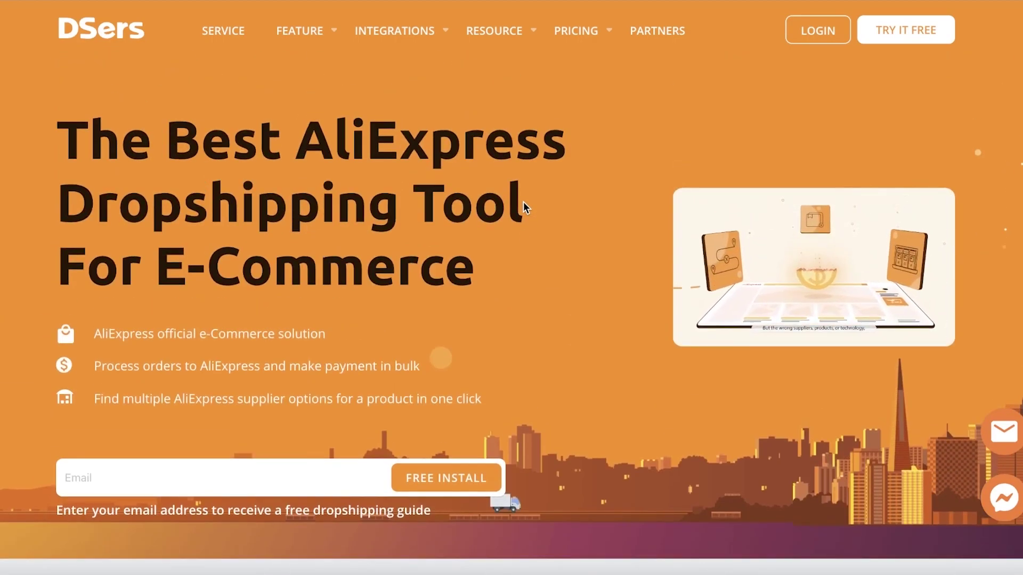
pyautogui.moveTo(578, 32)
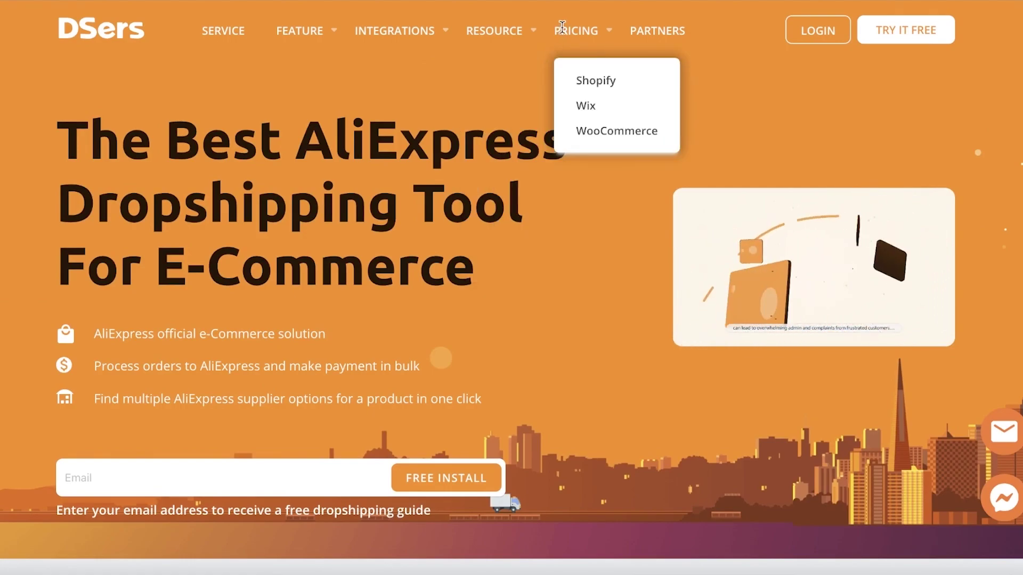
pyautogui.click(578, 82)
pyautogui.scroll(-4, 570, 85)
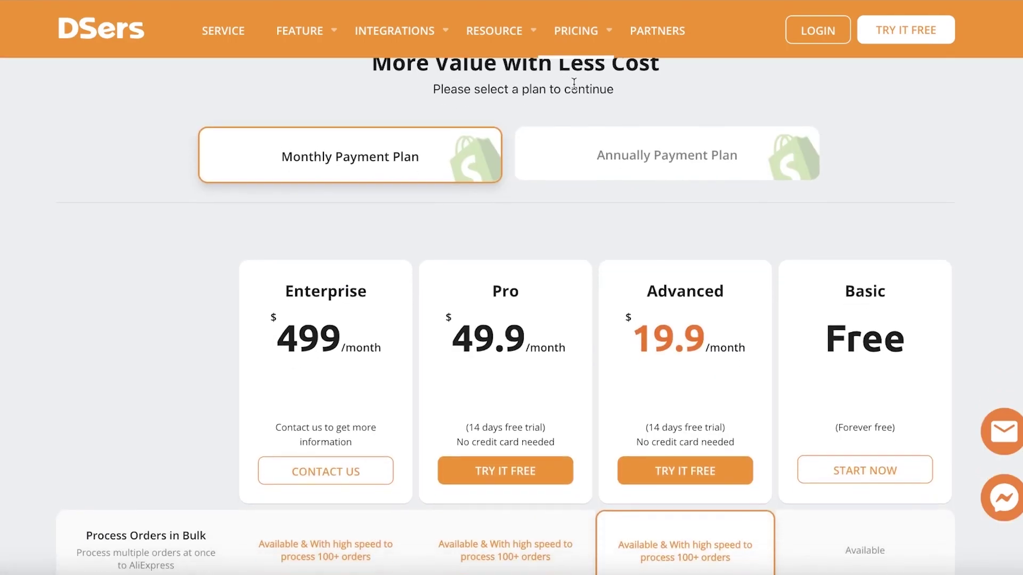
pyautogui.scroll(4, 830, 459)
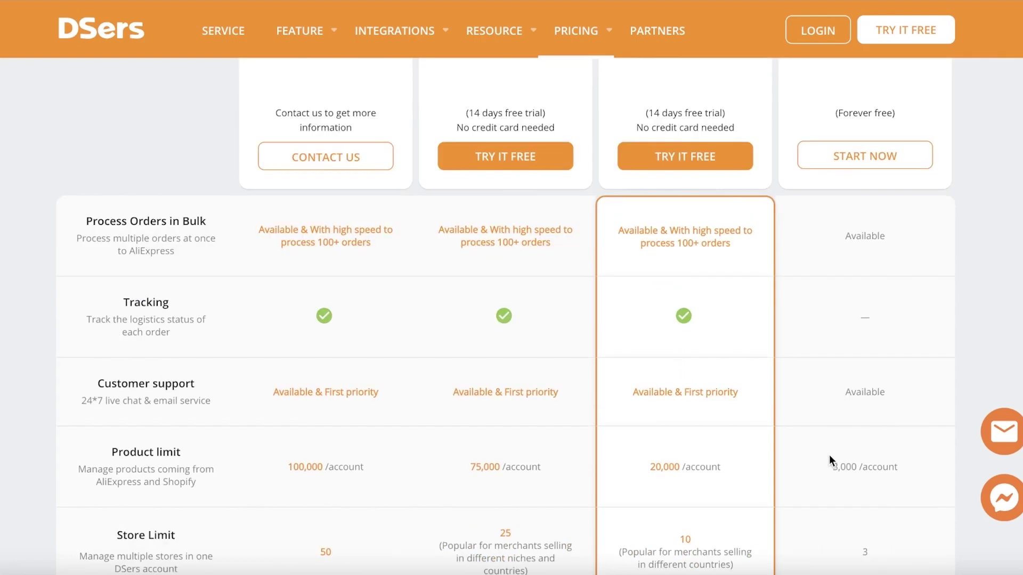
# - Highlight the Basic plan's product limit and scroll through the plan comparison table
pyautogui.moveTo(829, 466); pyautogui.dragTo(866, 465)
pyautogui.click(929, 405)
pyautogui.scroll(-4, 929, 405)
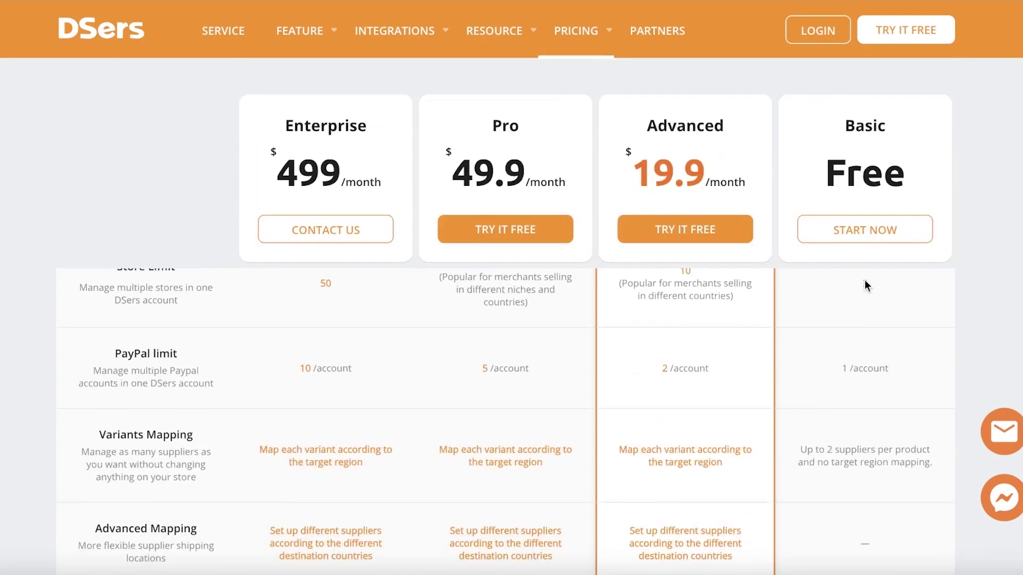
pyautogui.scroll(4, 982, 287)
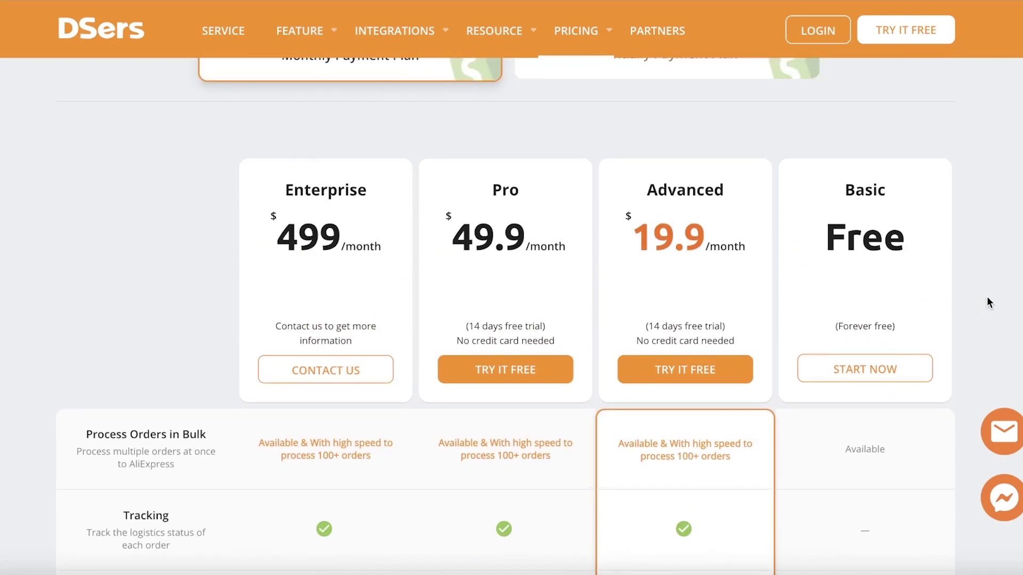
pyautogui.scroll(-1, 986, 299)
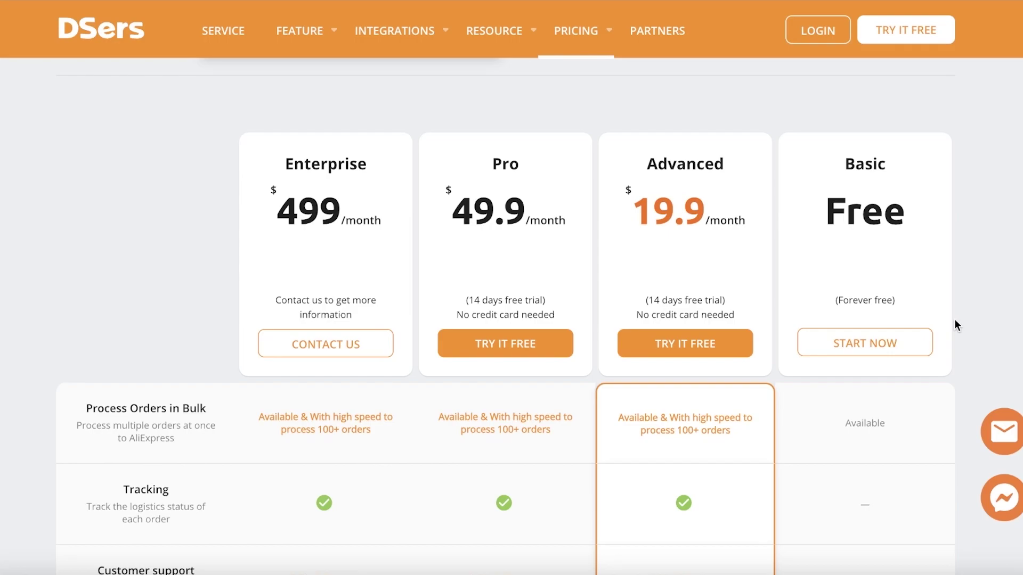
pyautogui.scroll(-3, 941, 306)
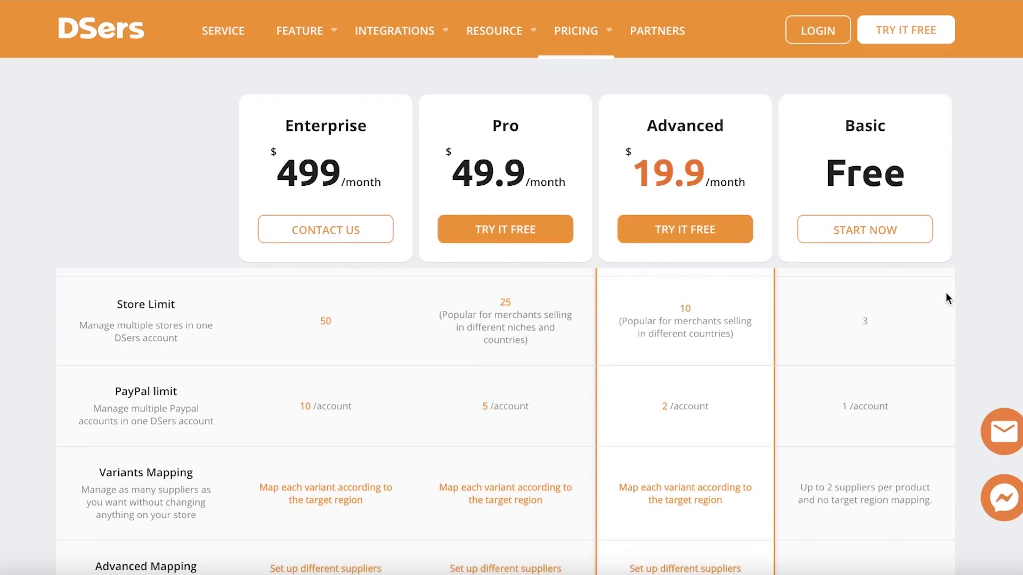
pyautogui.scroll(-3, 944, 291)
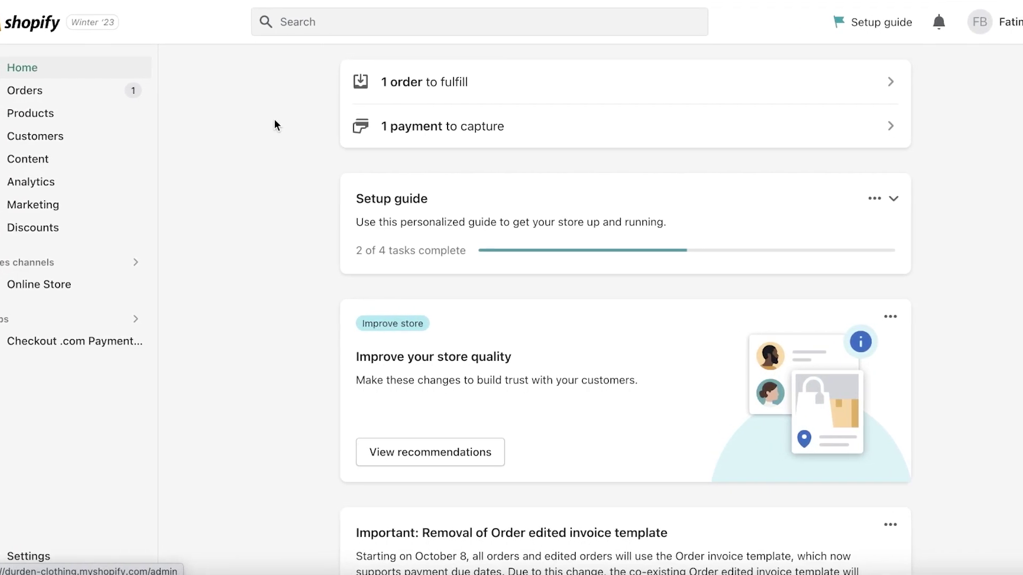
# - Go through Settings, Markets and Apps and sales channels to the Shopify App Store
pyautogui.click(18, 556)
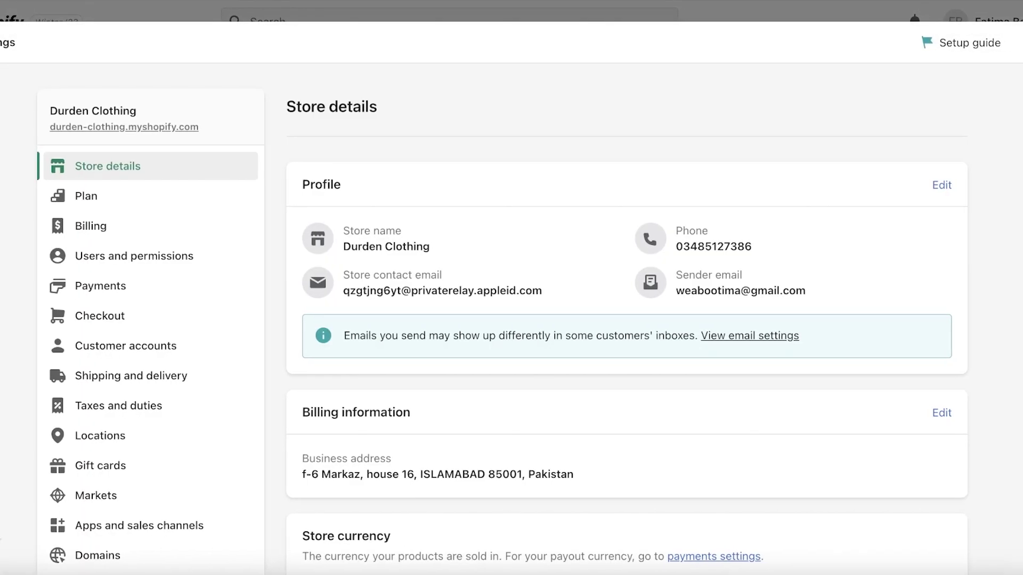
pyautogui.click(44, 502)
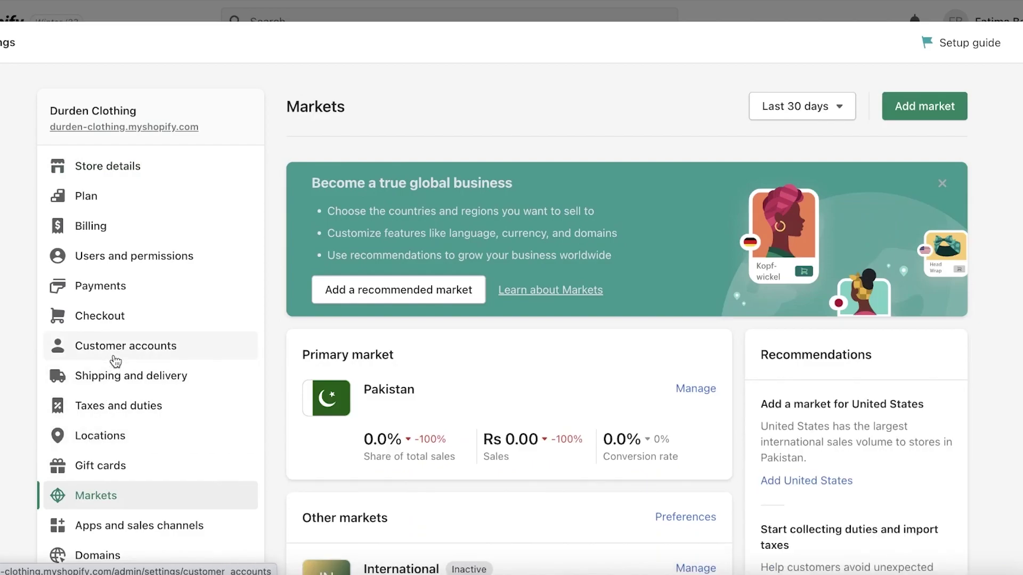
pyautogui.scroll(-1, 106, 474)
pyautogui.click(107, 480)
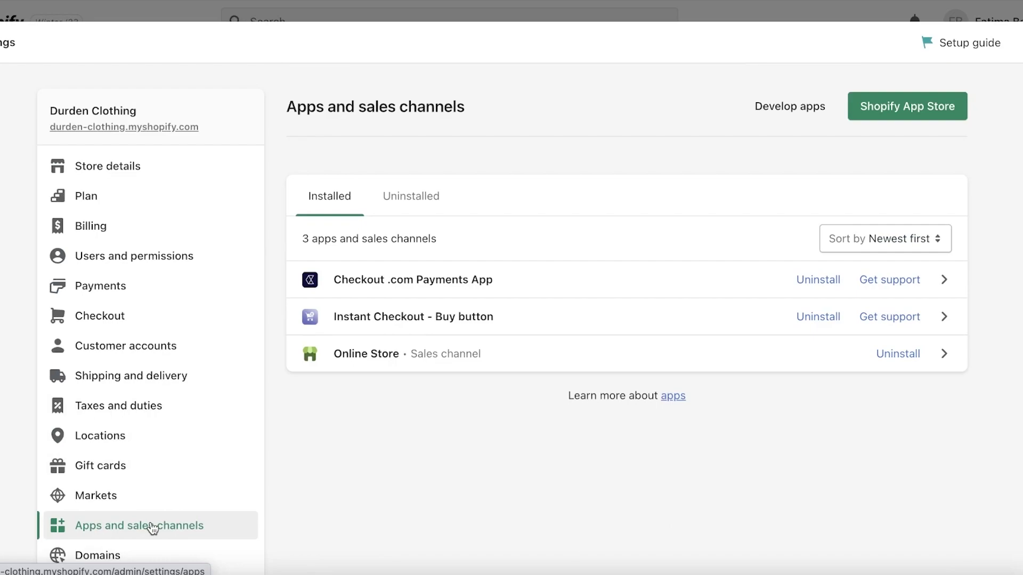
pyautogui.click(887, 106)
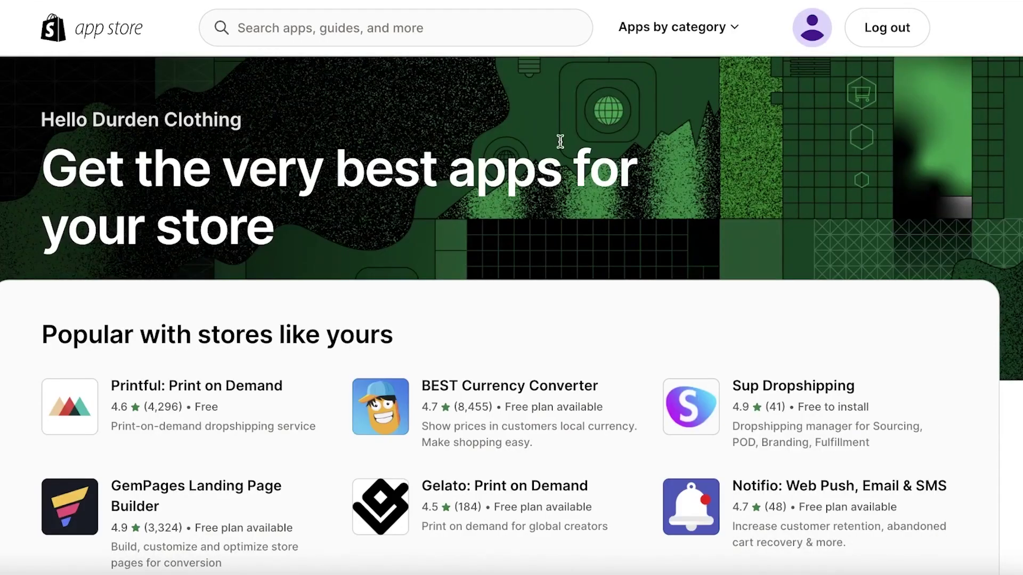
# - Search the App Store for 'dsers' and add the DSers-AliExpress Dropshipping app
pyautogui.click(422, 27)
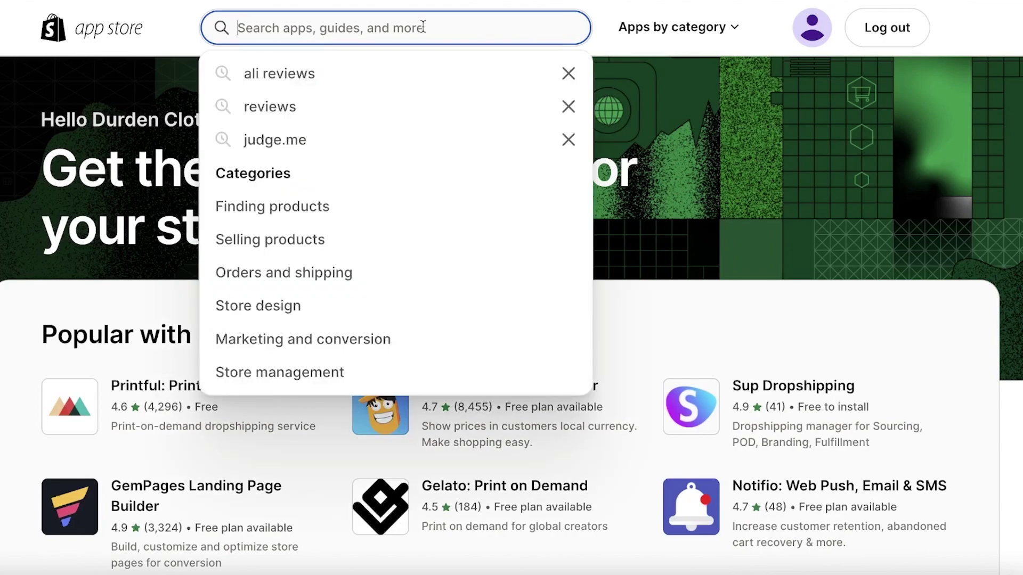
pyautogui.write('dsers')
pyautogui.press('Return')
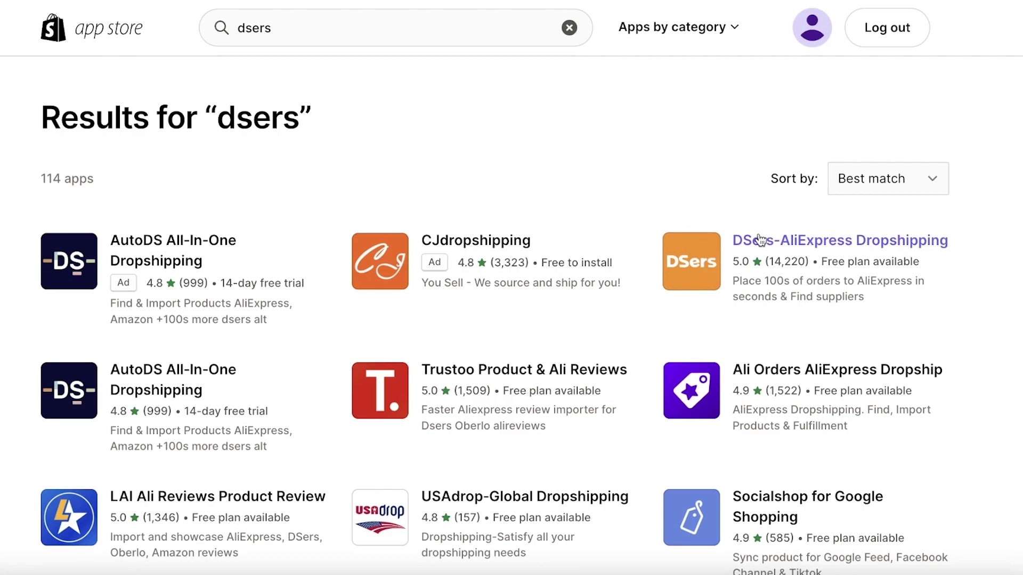
pyautogui.click(812, 245)
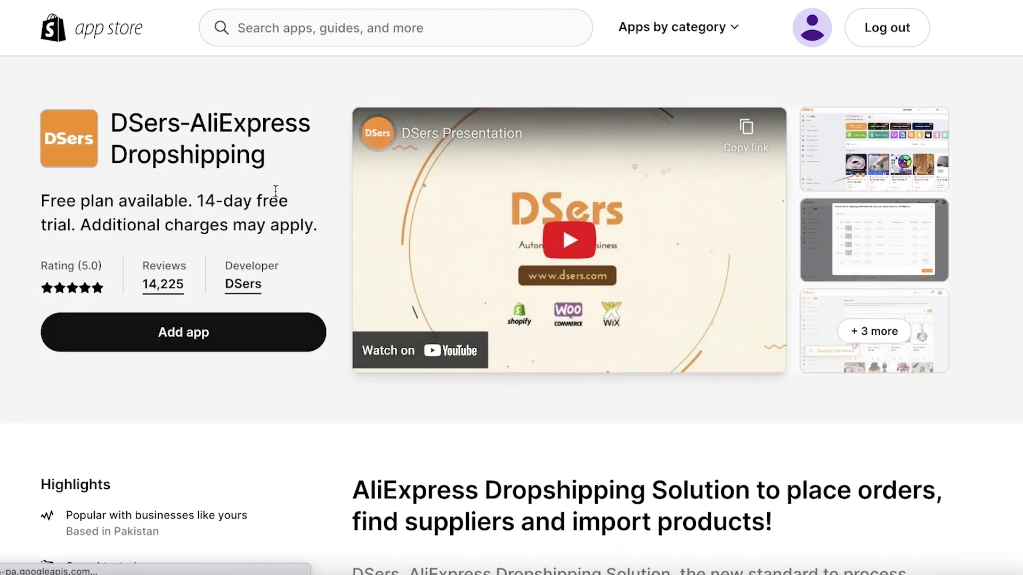
pyautogui.click(143, 338)
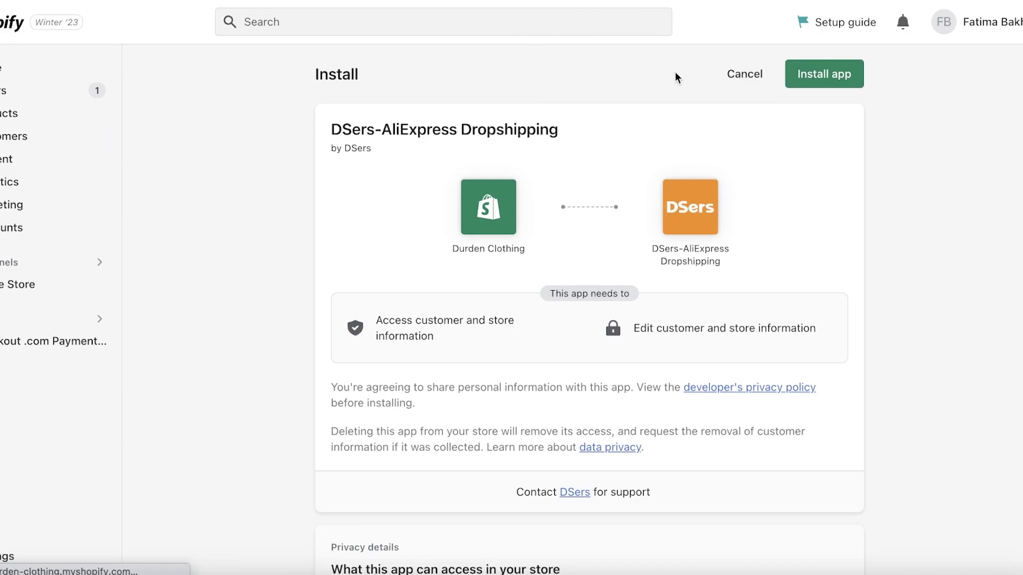
# - Confirm installing DSers and start the account signup form's e-mail field
pyautogui.click(805, 73)
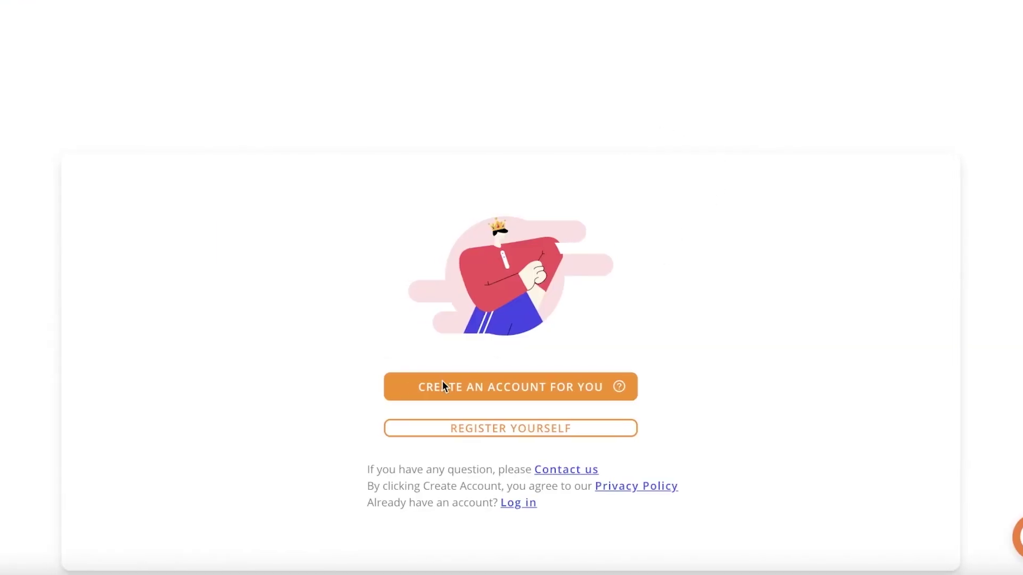
pyautogui.click(473, 427)
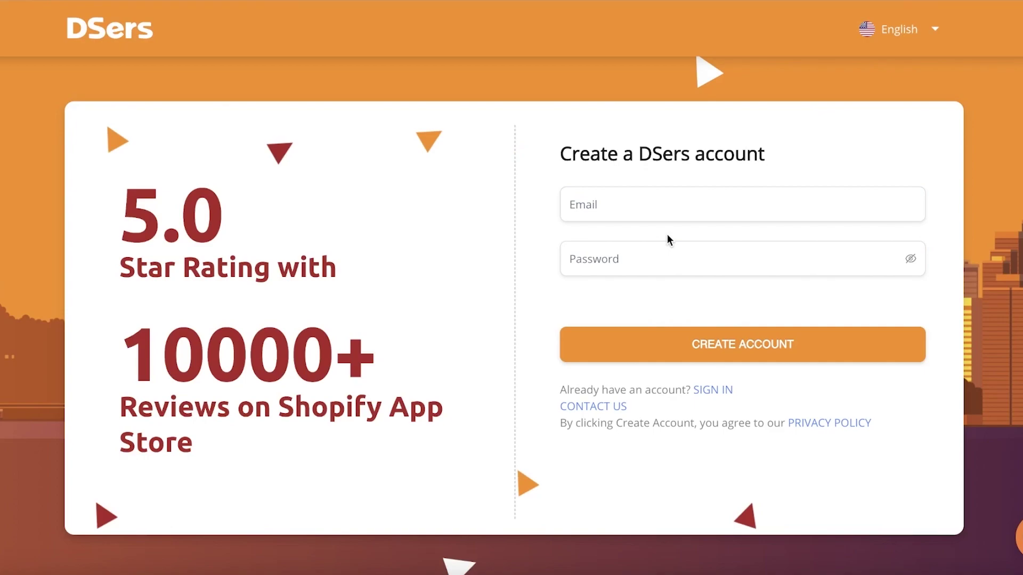
pyautogui.click(662, 210)
pyautogui.click(636, 205)
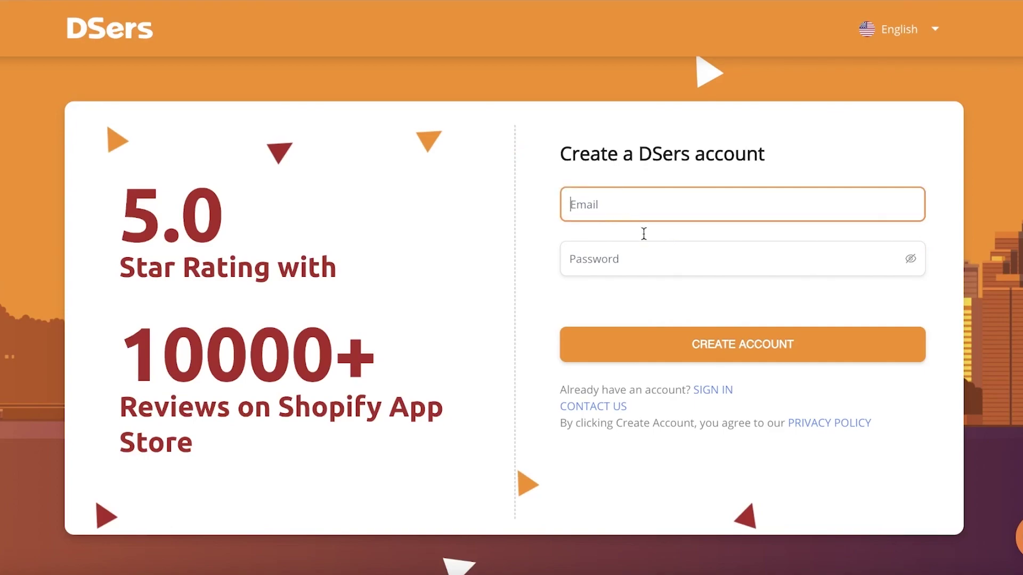
# - Switch to sign-in and log in with the saved account e-mail and password
pyautogui.click(698, 391)
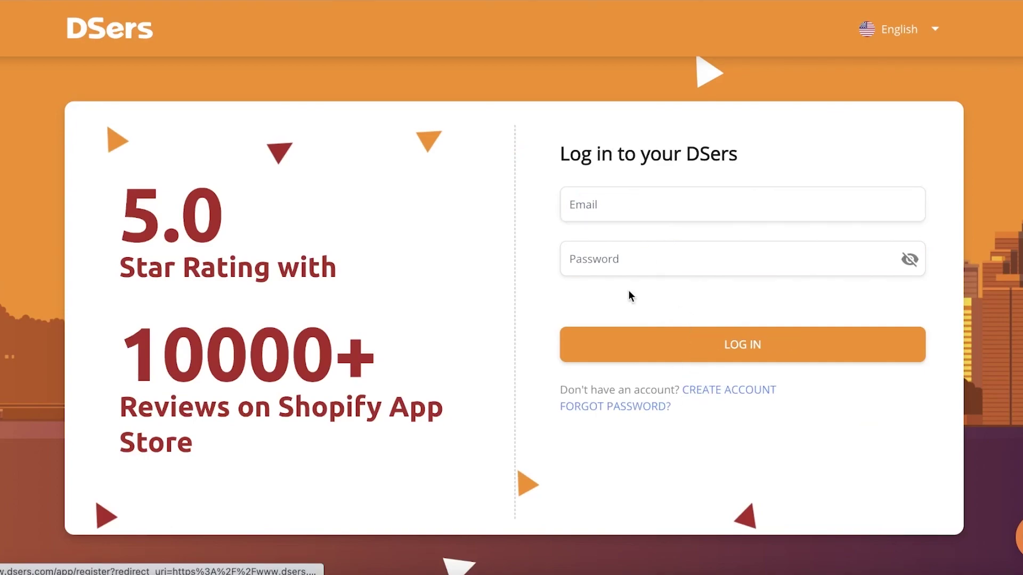
pyautogui.click(591, 202)
pyautogui.click(656, 263)
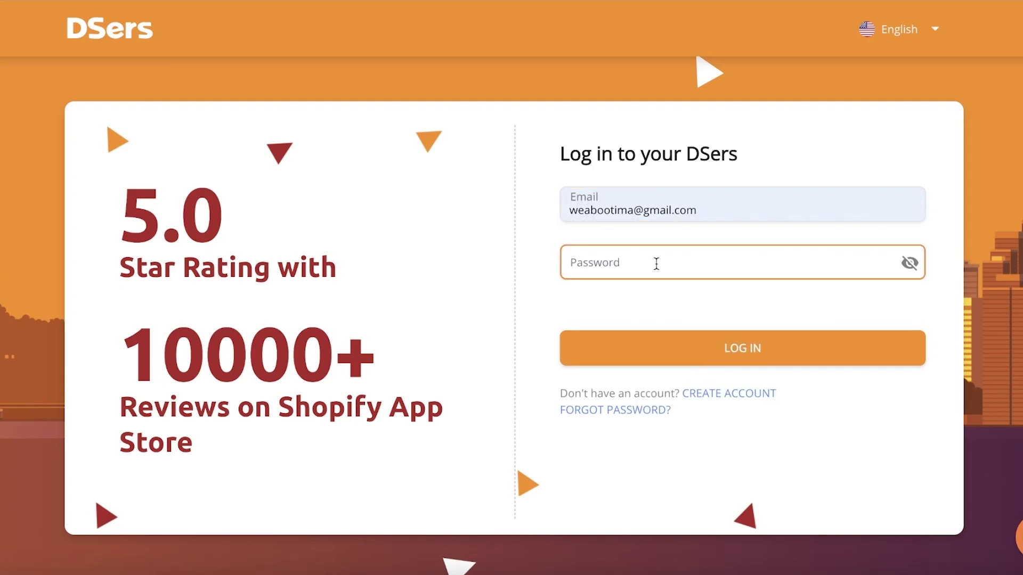
pyautogui.press('Return')
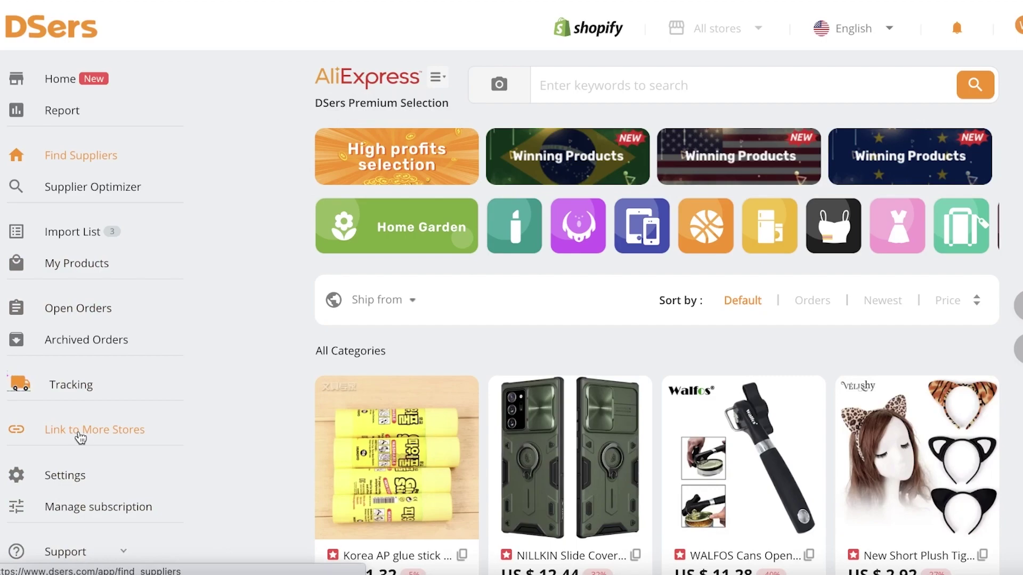
# - Update the store authorization, browse Find Suppliers products, and go to Link to More Stores
pyautogui.click(78, 432)
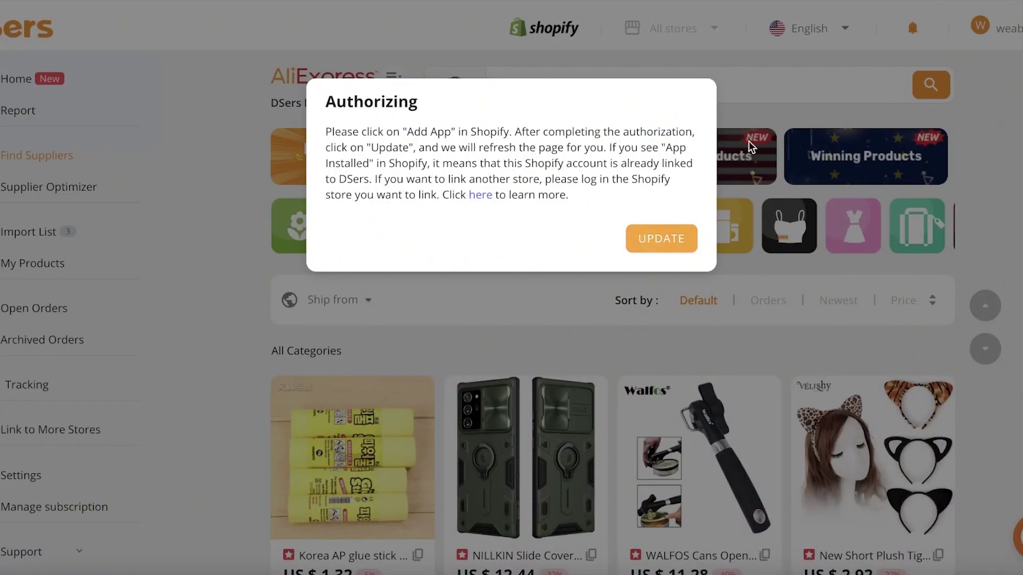
pyautogui.click(663, 242)
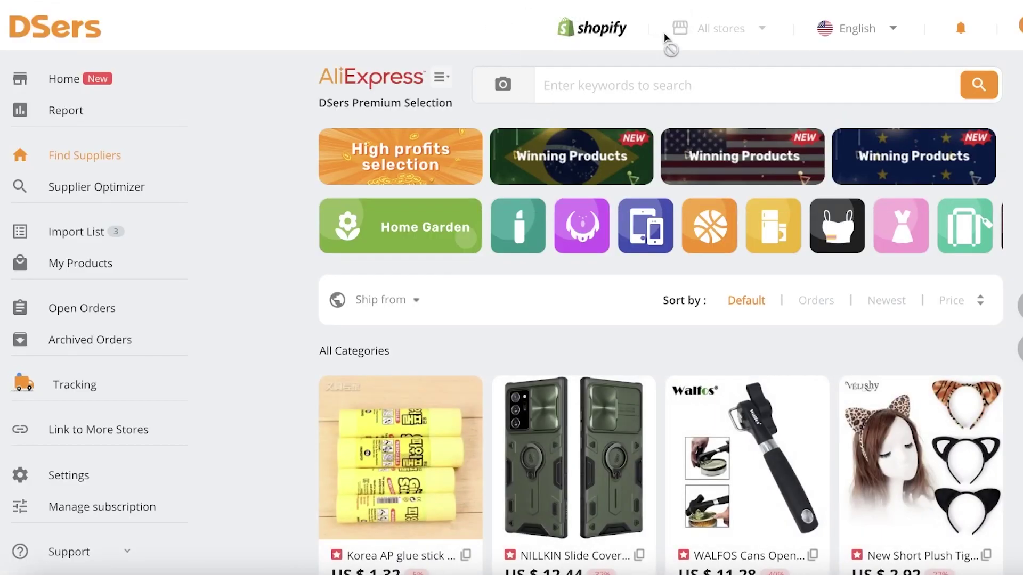
pyautogui.moveTo(1019, 25)
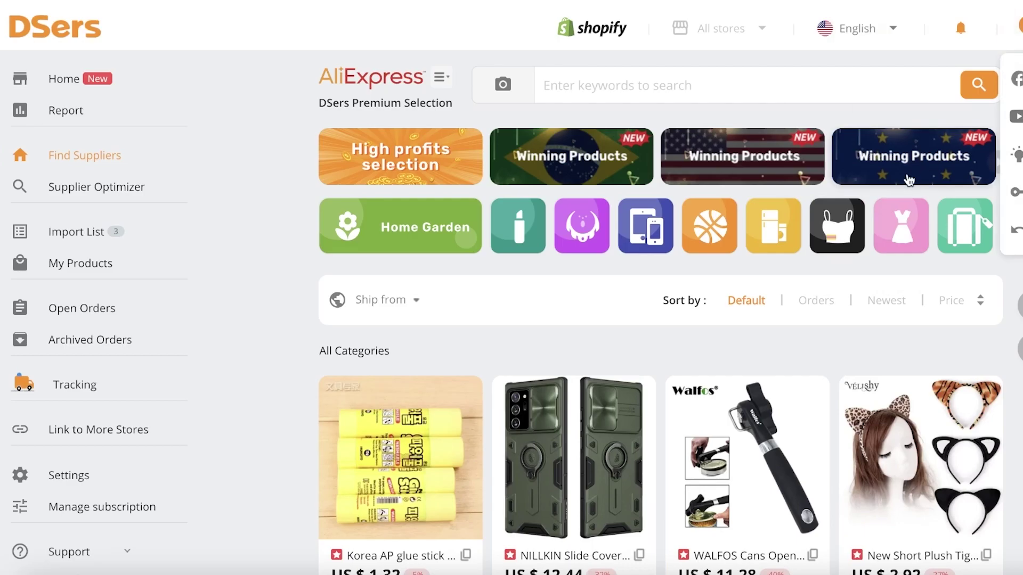
pyautogui.scroll(-9, 588, 221)
pyautogui.scroll(-10, 602, 216)
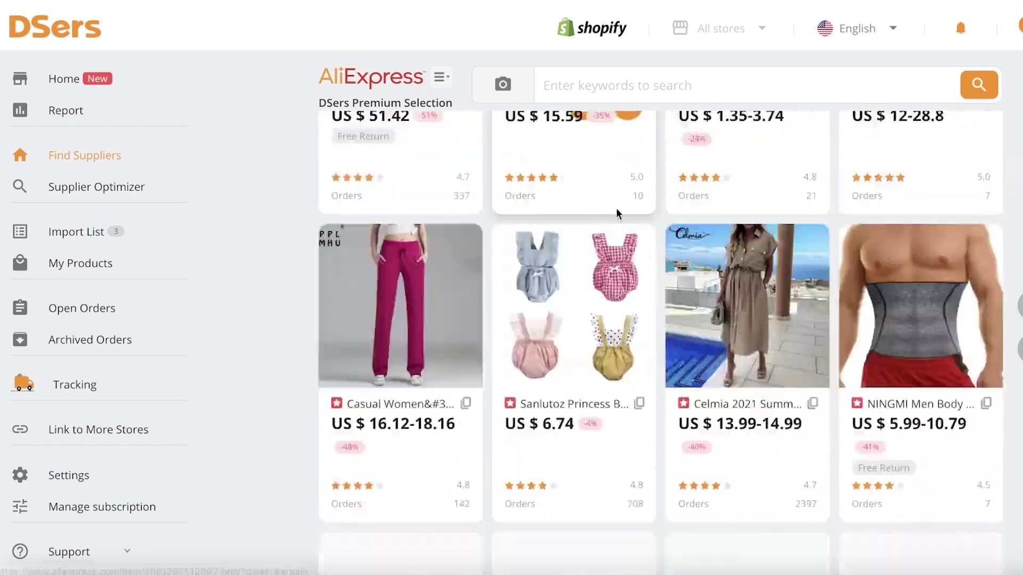
pyautogui.scroll(8, 616, 213)
pyautogui.moveTo(434, 88)
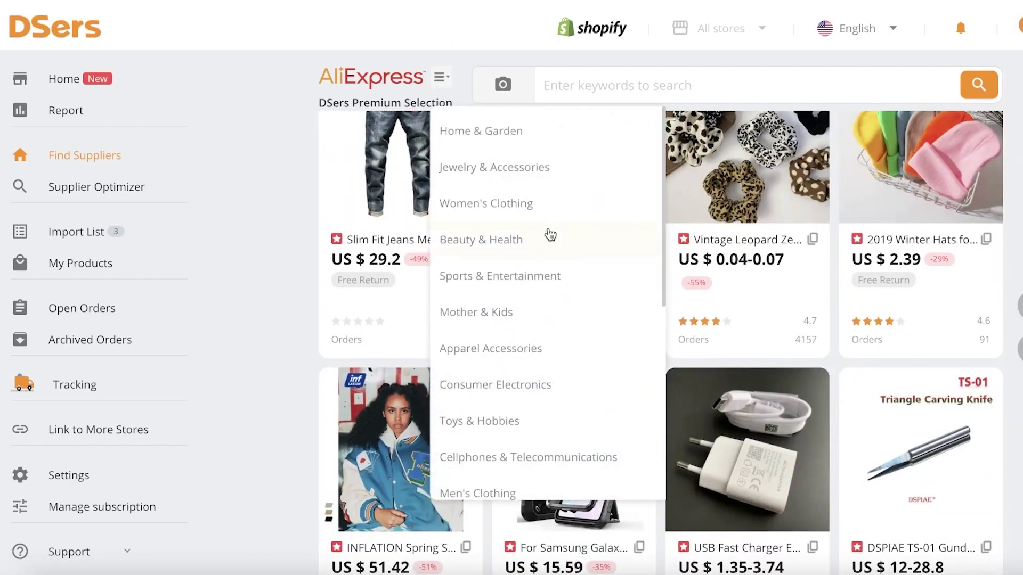
pyautogui.scroll(4, 548, 235)
pyautogui.scroll(8, 660, 341)
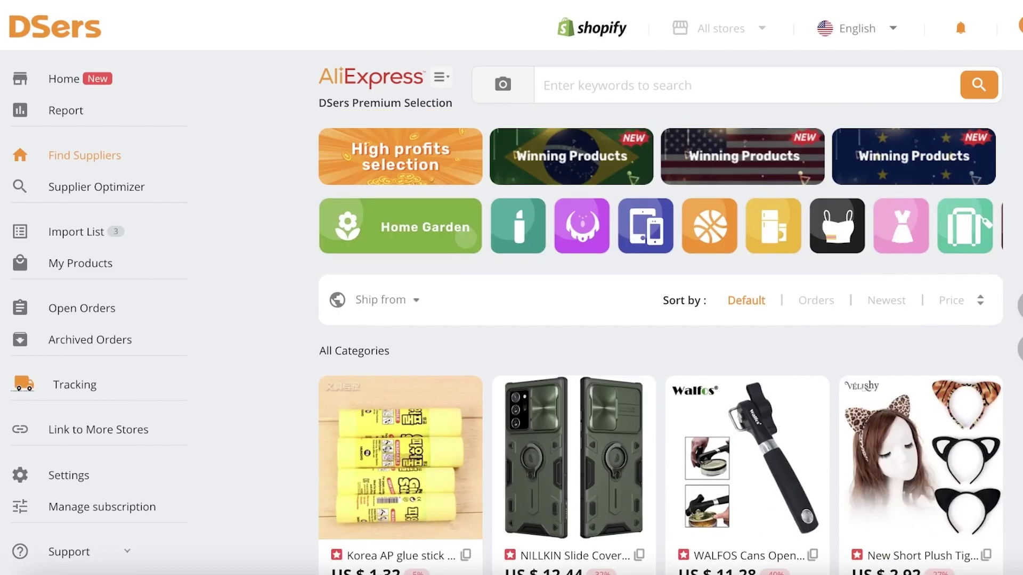
pyautogui.scroll(-8, 661, 341)
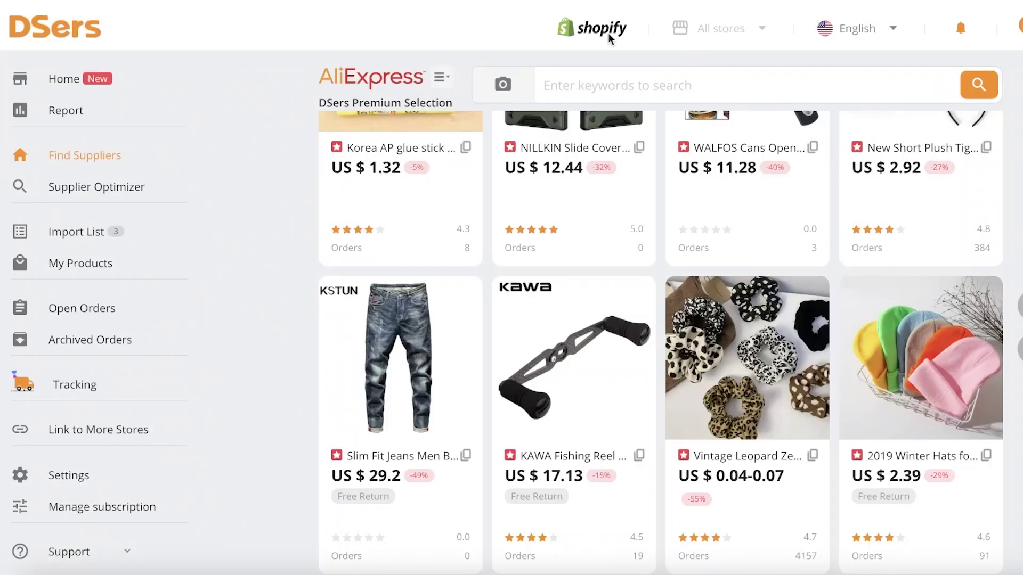
pyautogui.click(893, 35)
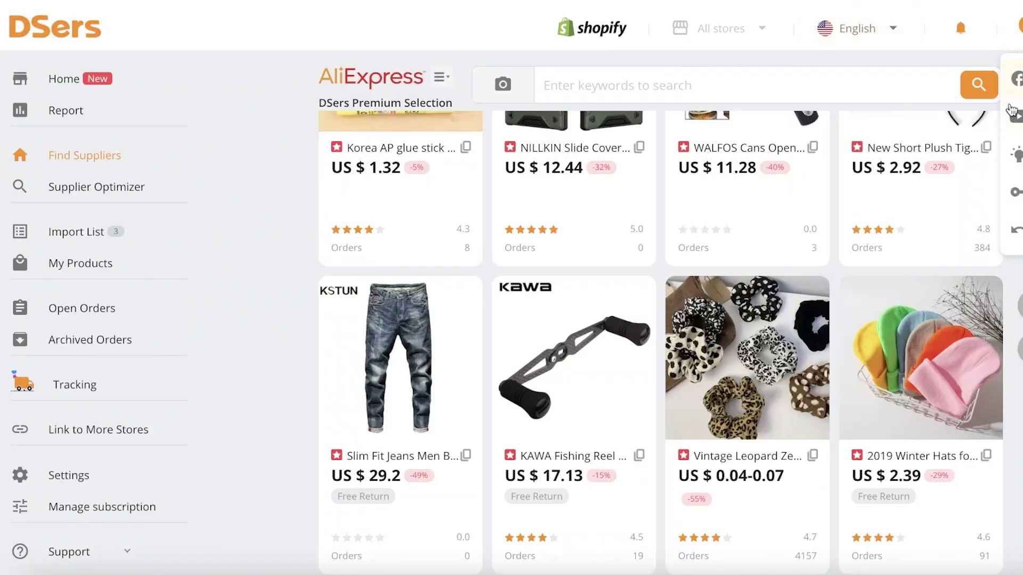
pyautogui.click(60, 432)
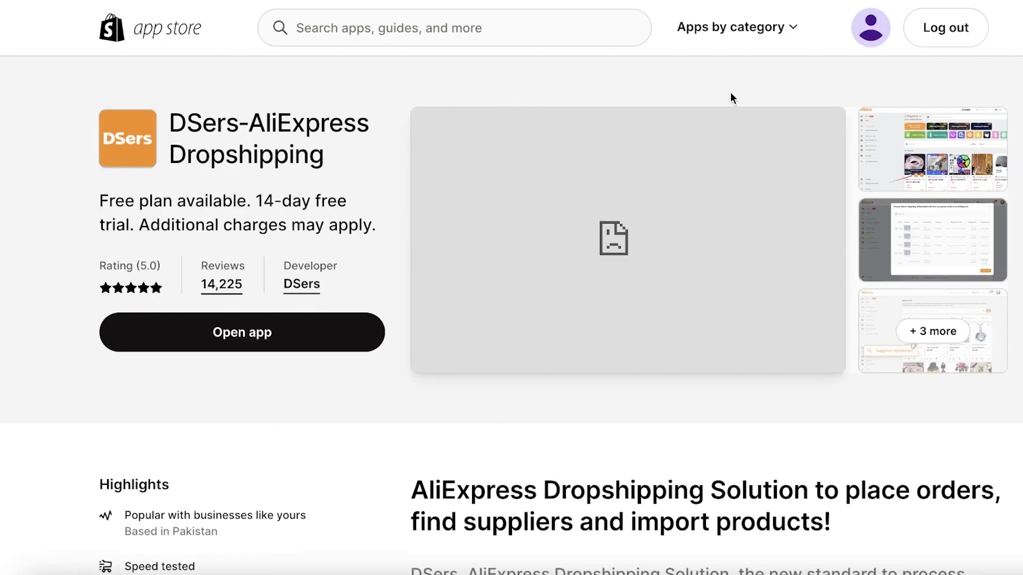
# - Check the connected store in DSers, then view the Durden Clothing online storefront
pyautogui.click(282, 320)
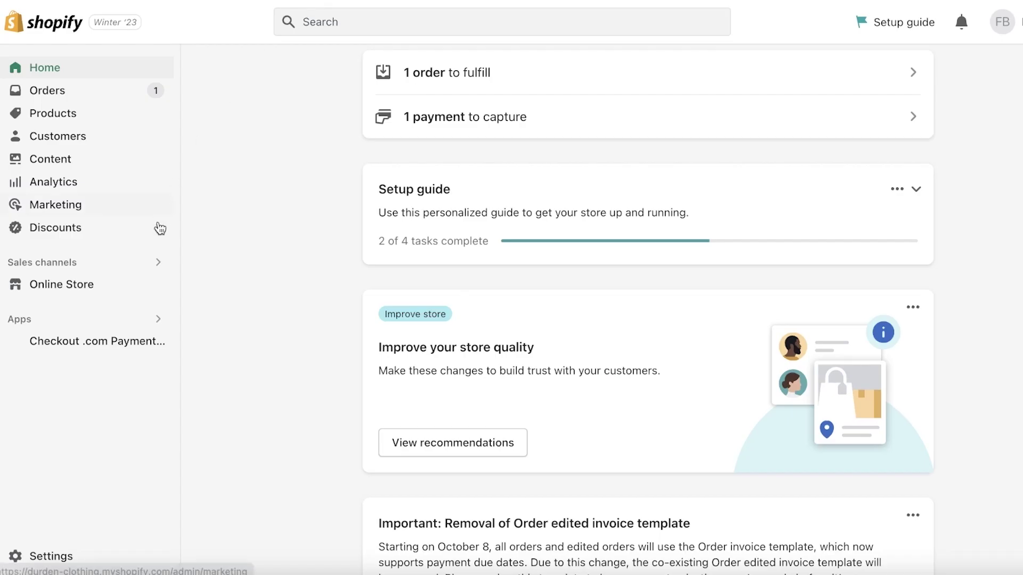
pyautogui.click(319, 12)
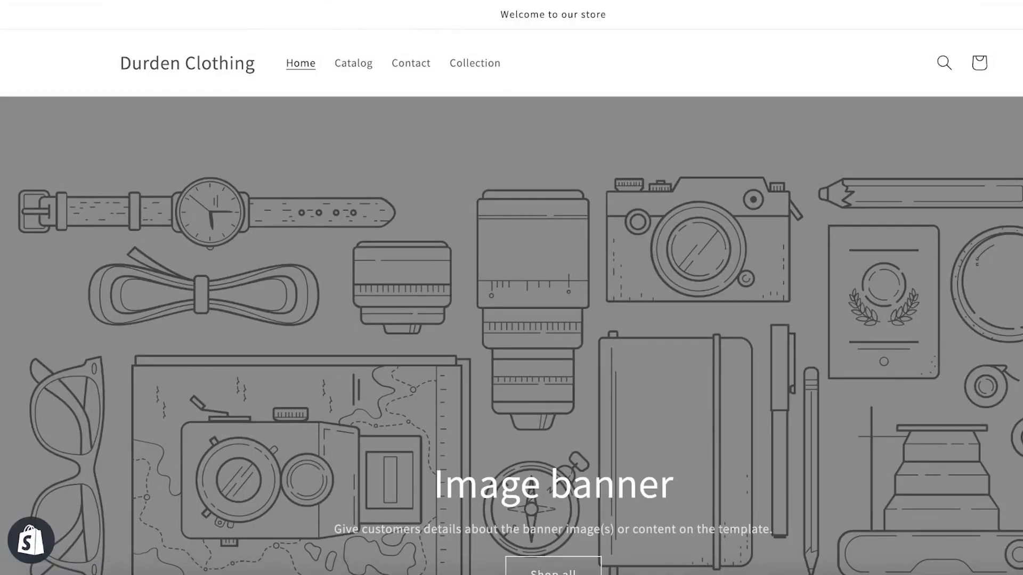
# - Go to the Durden Clothing admin and show the DSers-AliExpress Dropshipping app details
pyautogui.hotkey('ctrl', 'l')
pyautogui.write('dur')
pyautogui.press('Return')
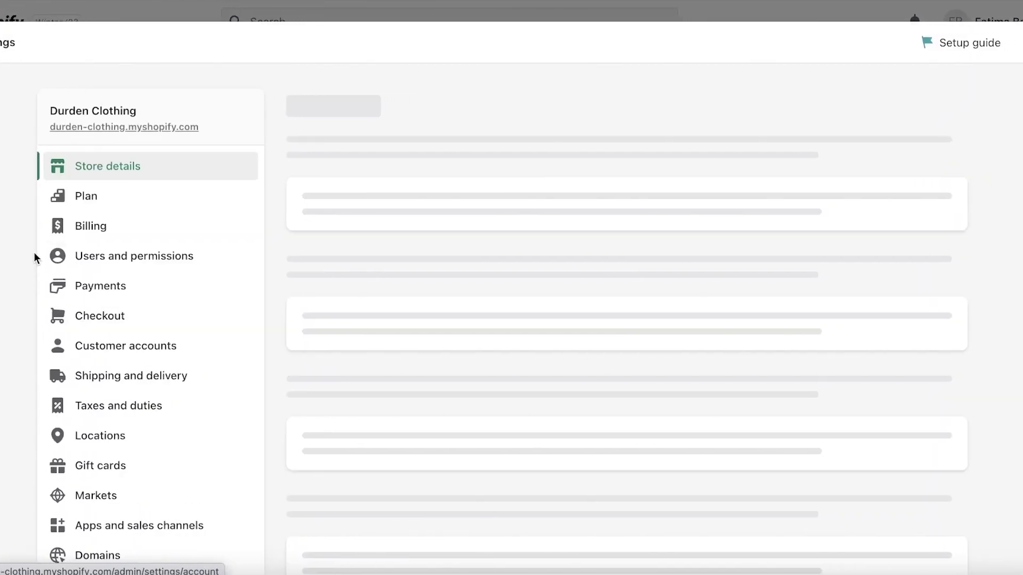
pyautogui.click(104, 522)
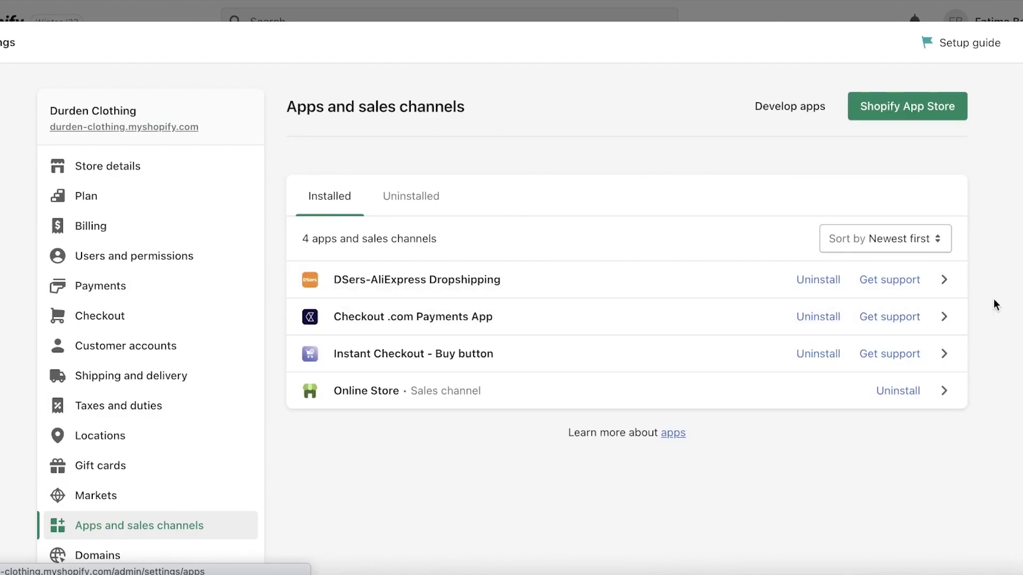
pyautogui.click(941, 279)
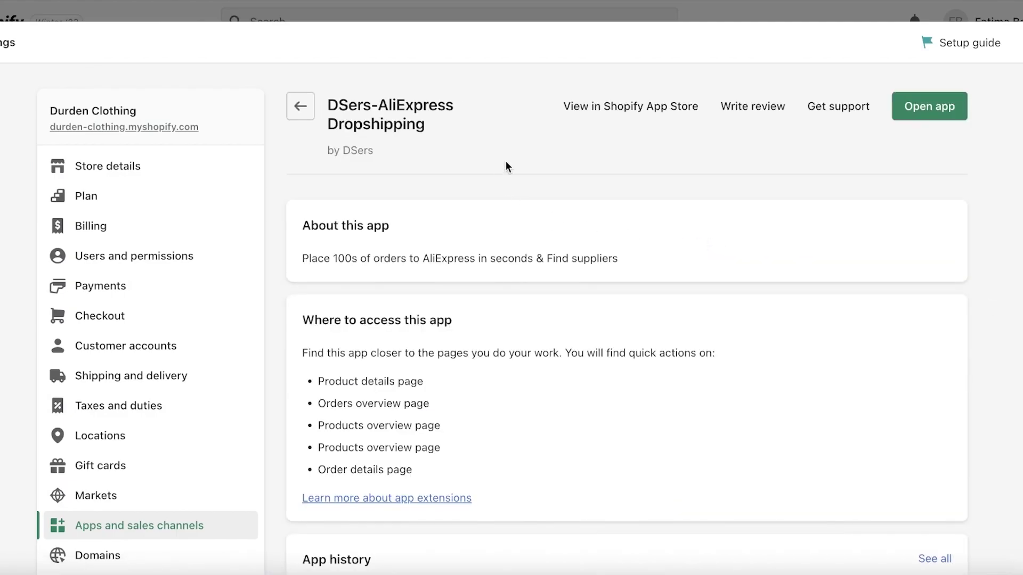
pyautogui.scroll(-15, 679, 257)
pyautogui.scroll(15, 584, 270)
# - Launch DSers and highlight the Scione bag's US $15.58-16.22 price in Find Suppliers
pyautogui.click(926, 106)
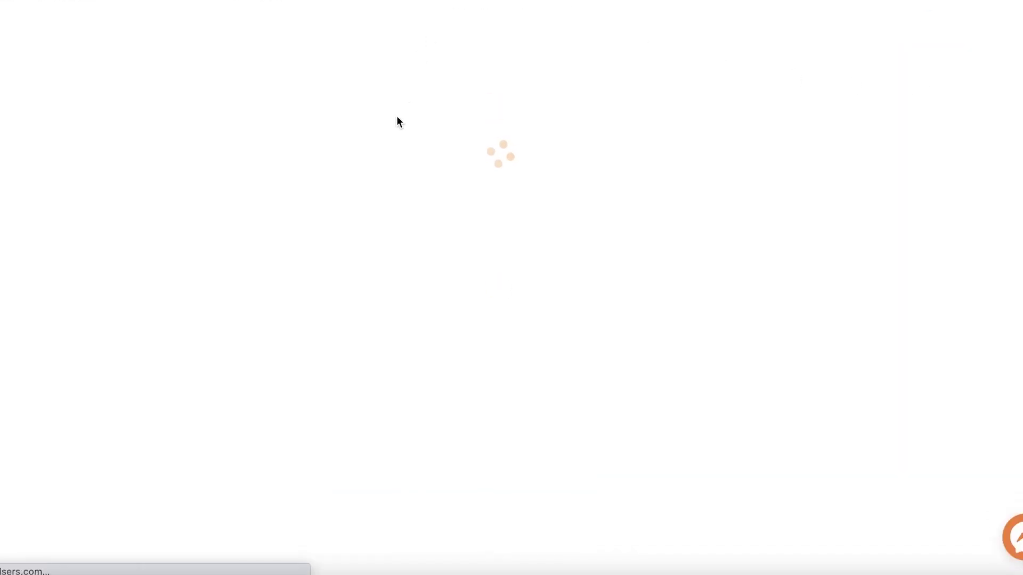
pyautogui.scroll(-10, 892, 128)
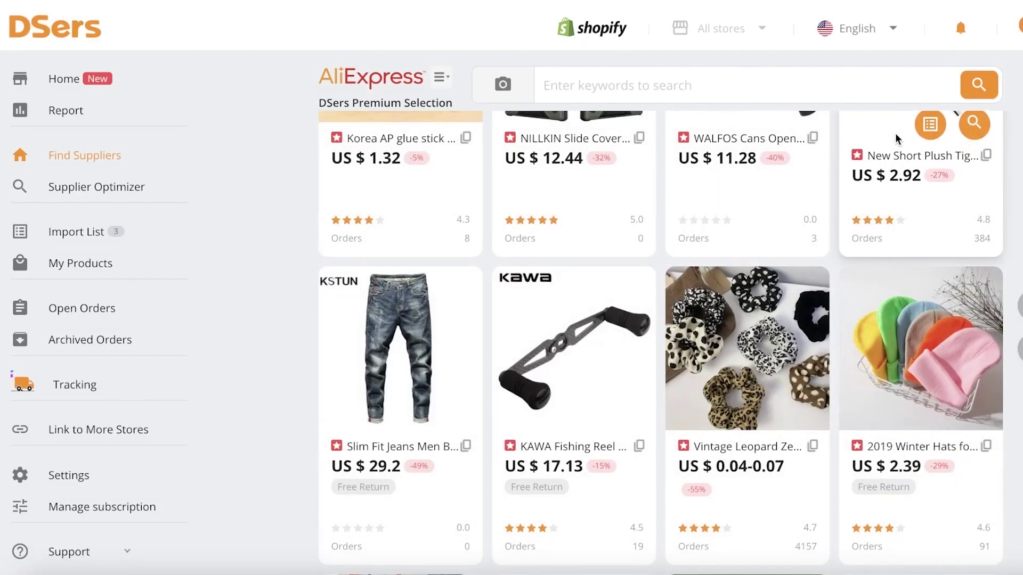
pyautogui.scroll(-20, 494, 262)
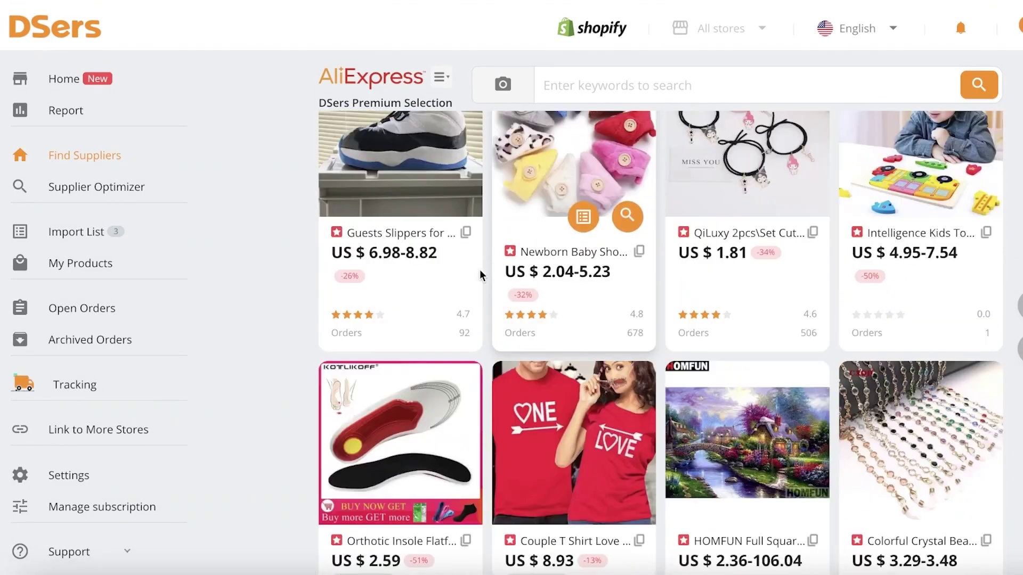
pyautogui.scroll(-5, 460, 280)
pyautogui.scroll(-3, 458, 273)
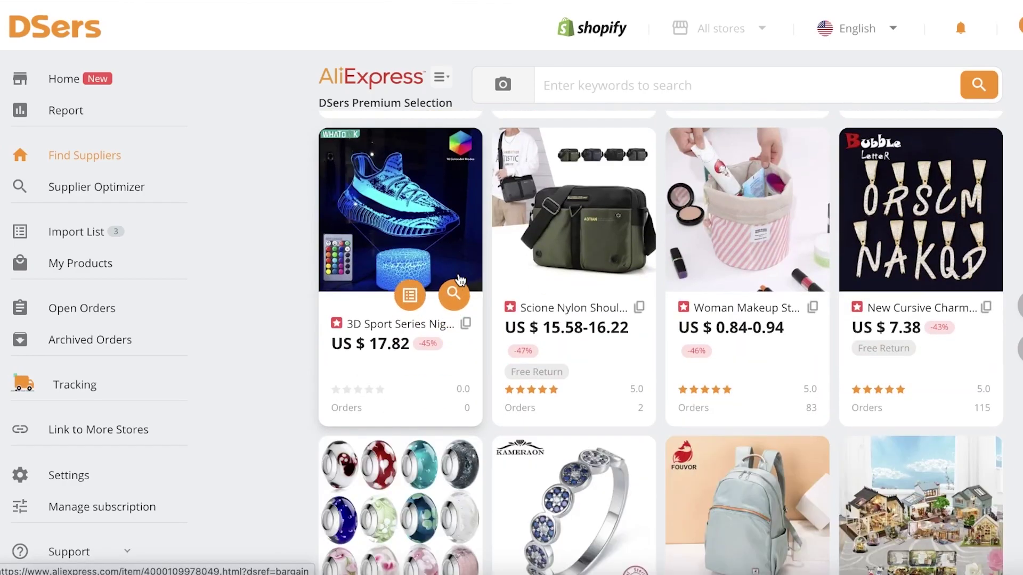
pyautogui.scroll(-8, 382, 214)
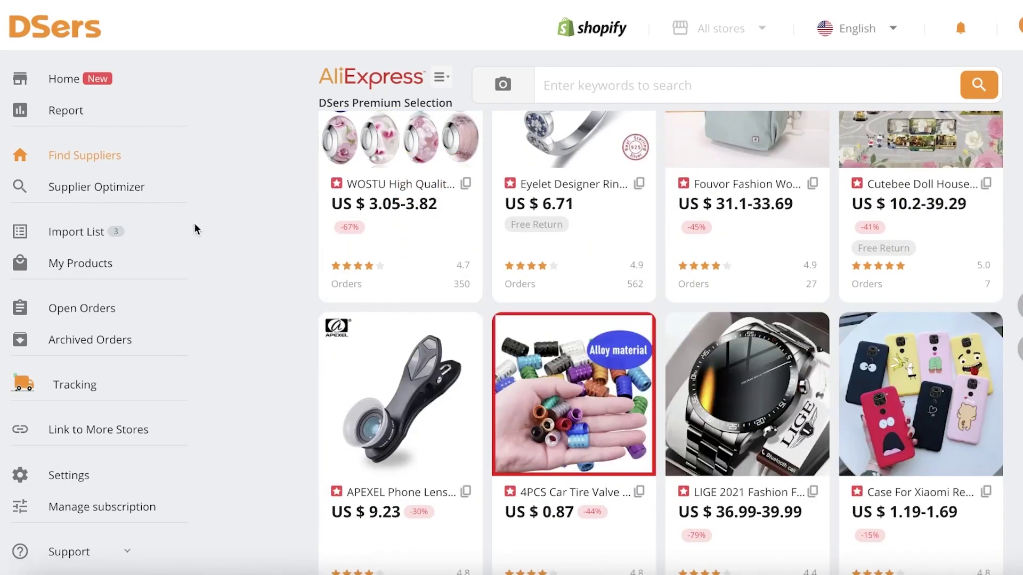
pyautogui.scroll(8, 324, 237)
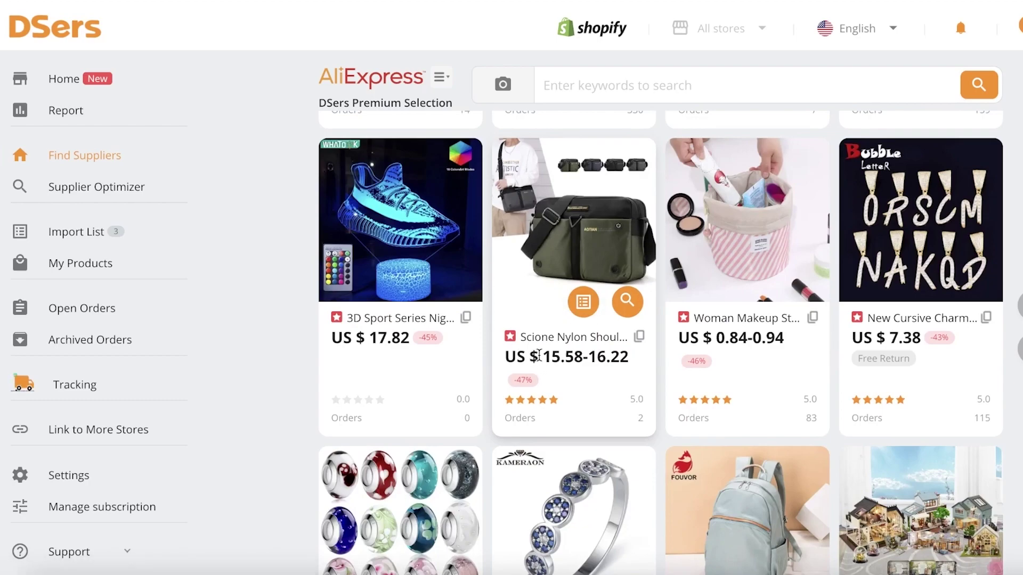
pyautogui.moveTo(539, 355); pyautogui.dragTo(650, 345)
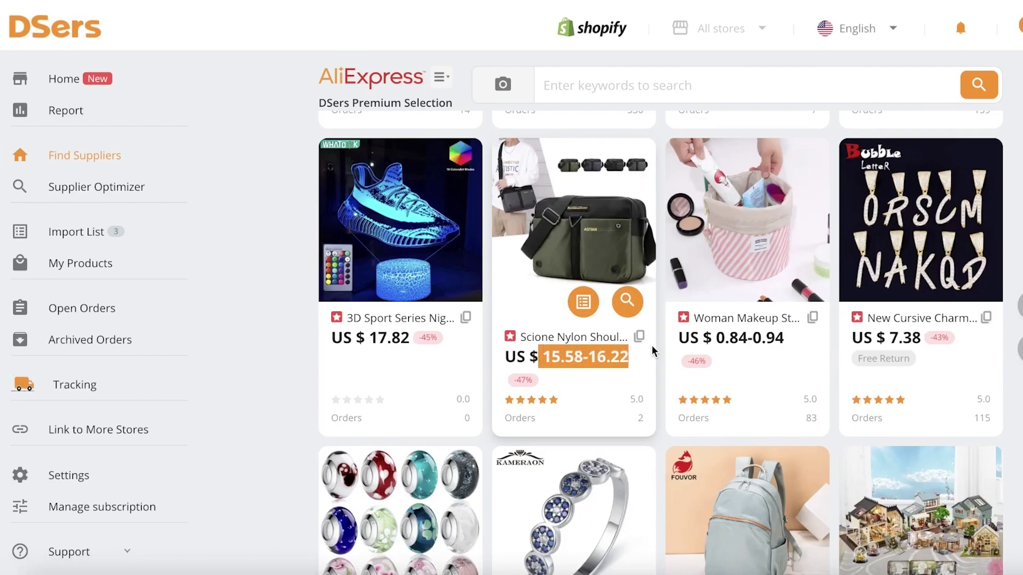
# - Open the Scione Nylon Shoulder Bags AliExpress page and review its PKR 3,516 listing and description
pyautogui.click(590, 244)
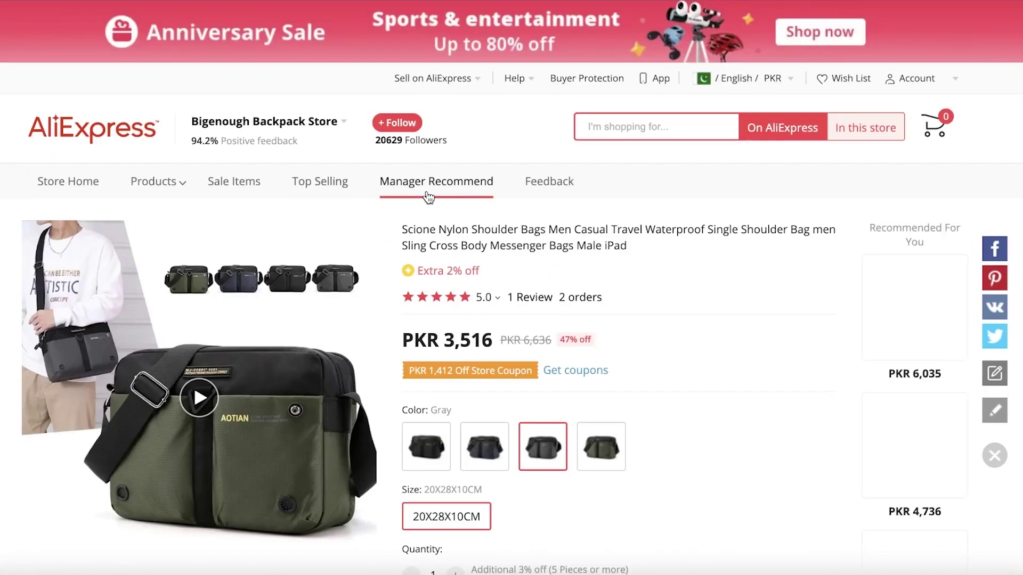
pyautogui.scroll(-7, 412, 236)
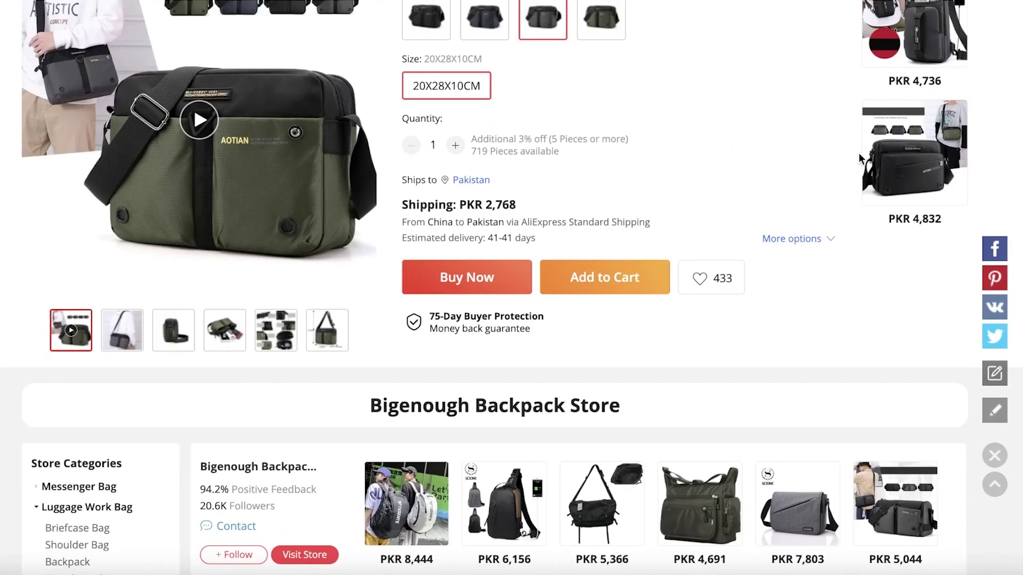
pyautogui.scroll(7, 881, 146)
pyautogui.scroll(-12, 825, 385)
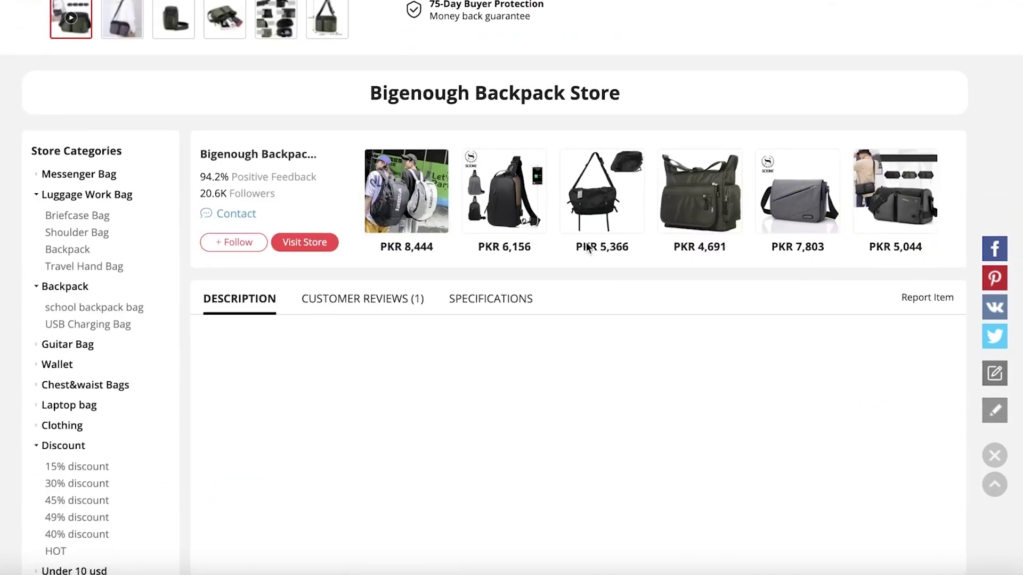
pyautogui.scroll(1, 485, 297)
pyautogui.scroll(-2, 484, 297)
pyautogui.scroll(12, 568, 103)
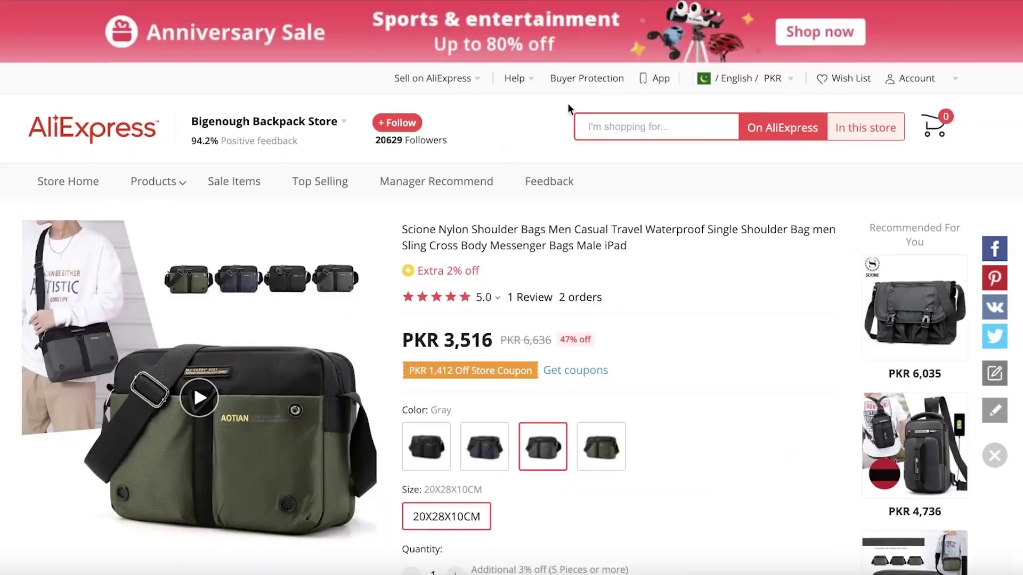
pyautogui.scroll(-15, 567, 103)
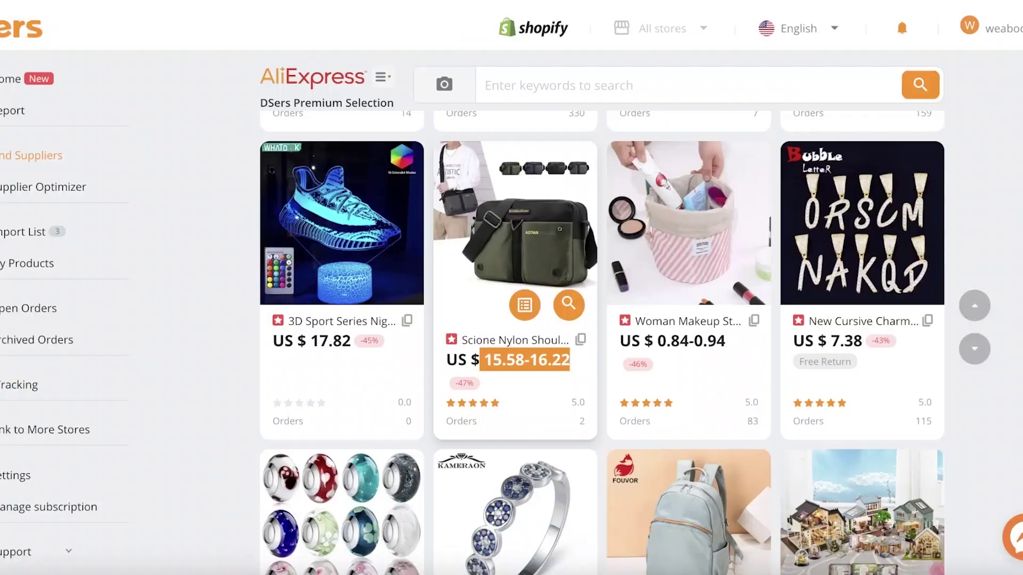
# - Browse Find Suppliers filtered to Men's Clothing > Hoodies & Sweatshirts to find the Nine Planets hoodie
pyautogui.scroll(-10, 929, 270)
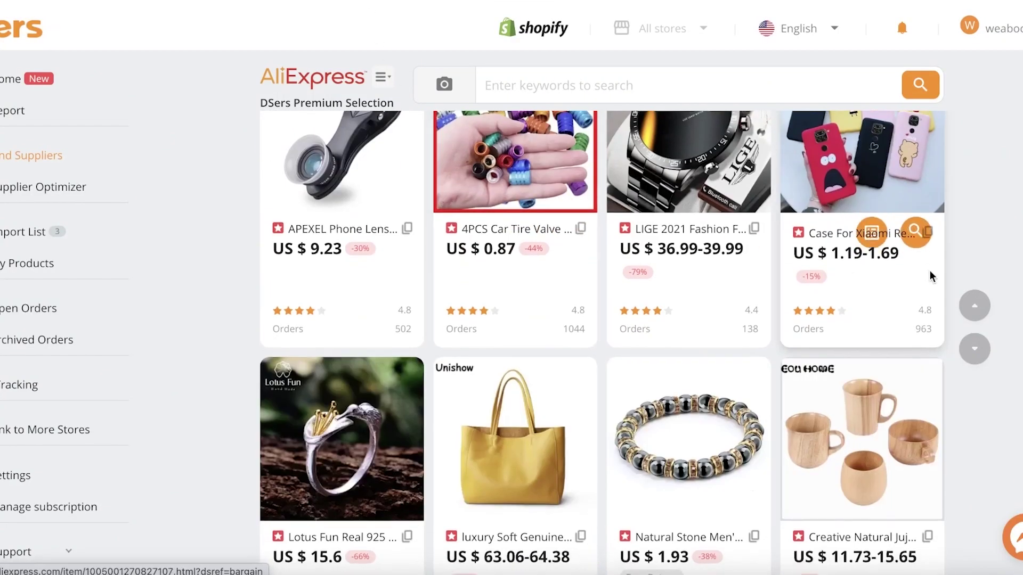
pyautogui.scroll(-10, 929, 270)
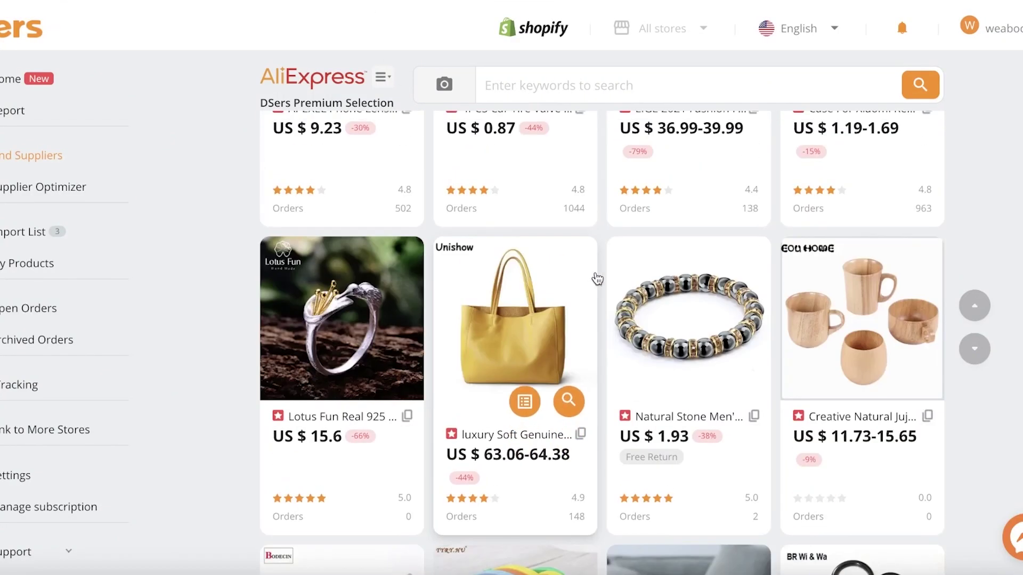
pyautogui.scroll(-10, 597, 279)
pyautogui.click(393, 84)
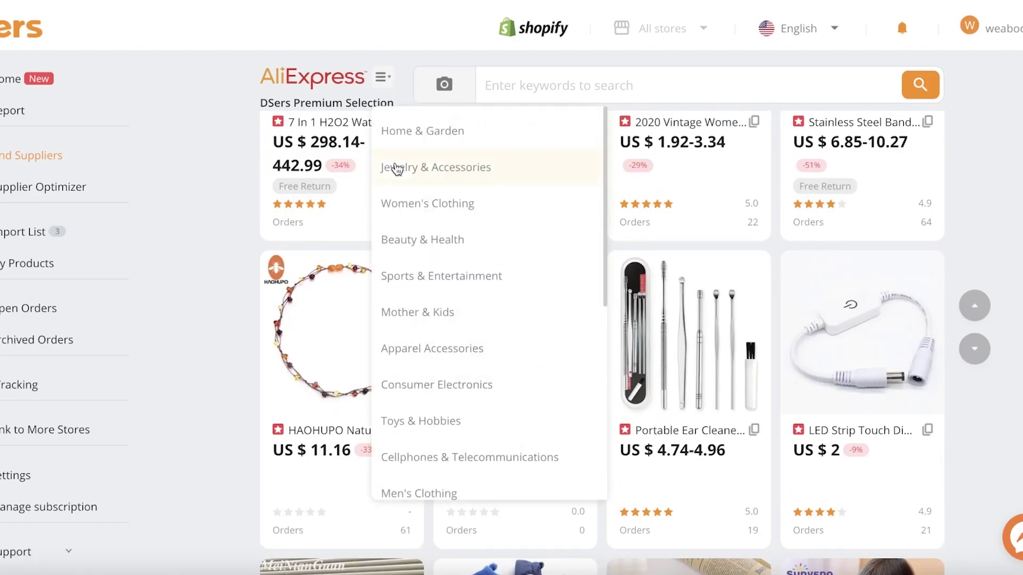
pyautogui.scroll(-5, 447, 380)
pyautogui.scroll(5, 444, 362)
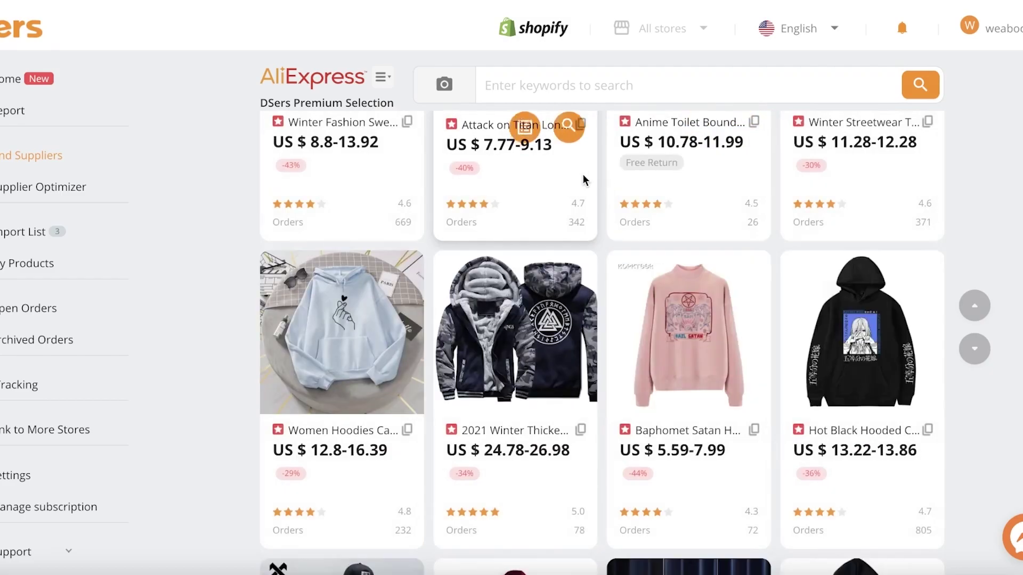
pyautogui.scroll(-10, 719, 213)
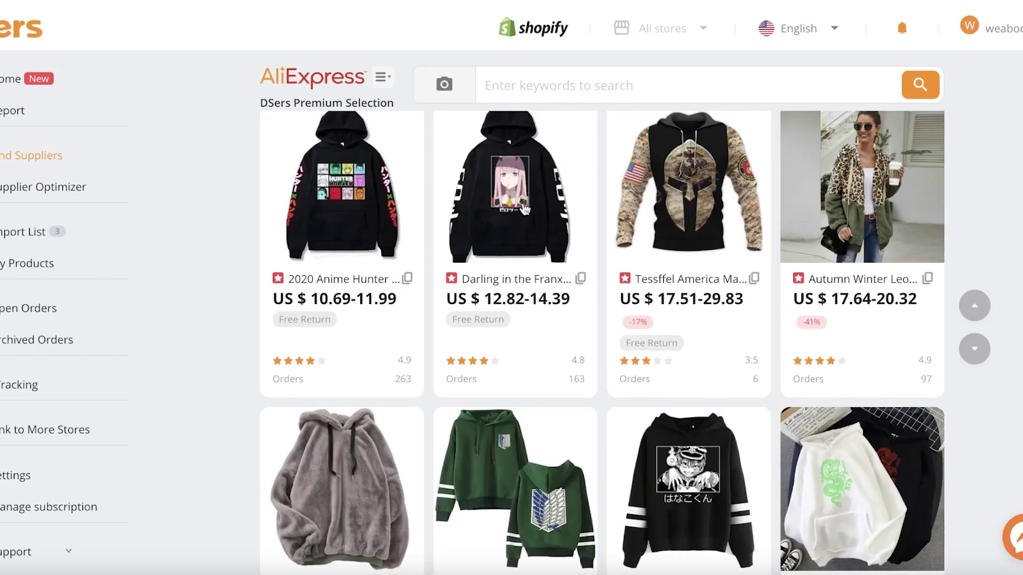
pyautogui.scroll(8, 919, 211)
pyautogui.scroll(-7, 924, 214)
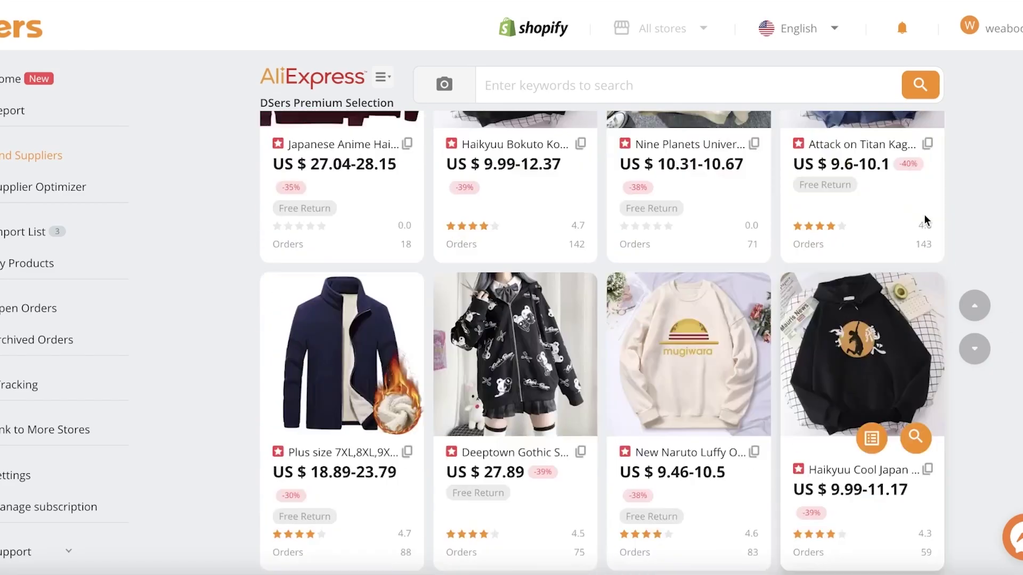
pyautogui.scroll(5, 914, 224)
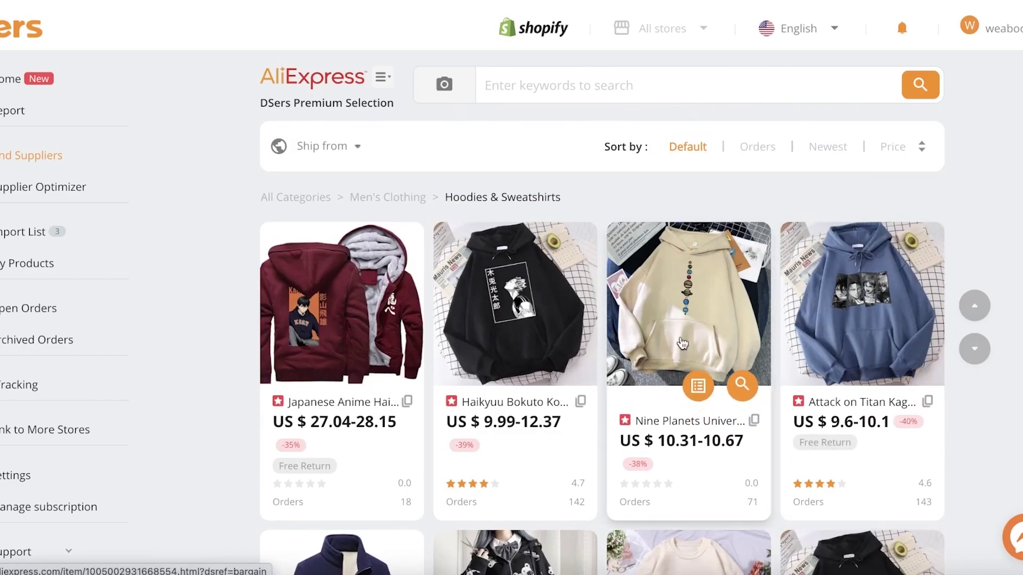
# - Review the Nine Planets hoodie's AliExpress colours, sizes and size chart (PKR 2,460), then return to DSers
pyautogui.click(669, 304)
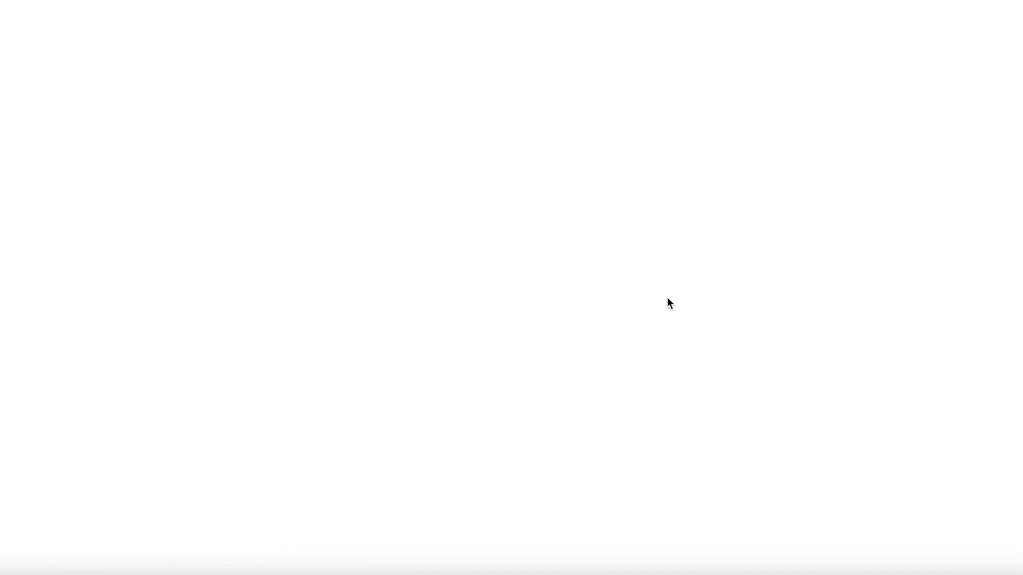
pyautogui.scroll(-7, 468, 189)
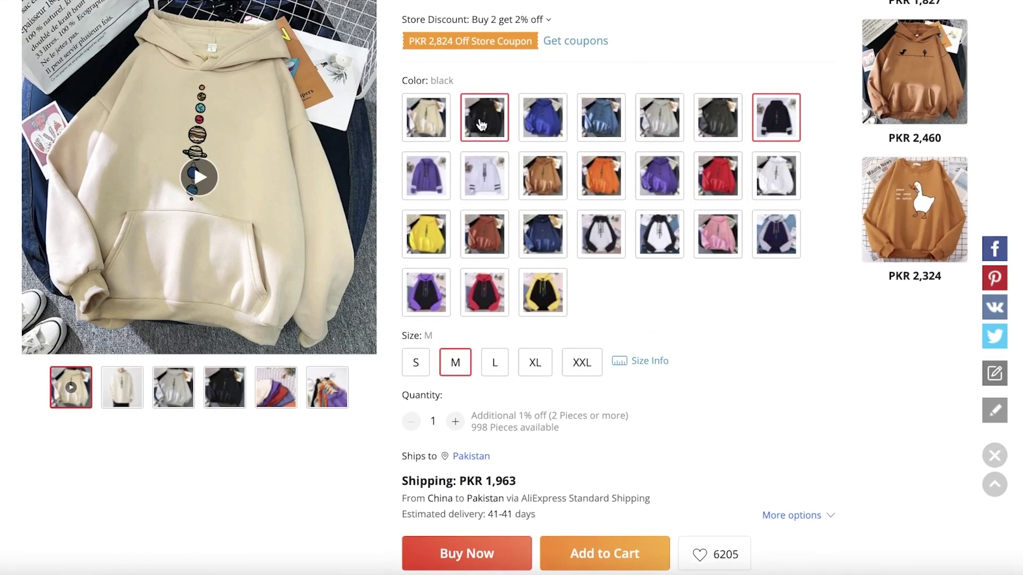
pyautogui.scroll(-6, 695, 206)
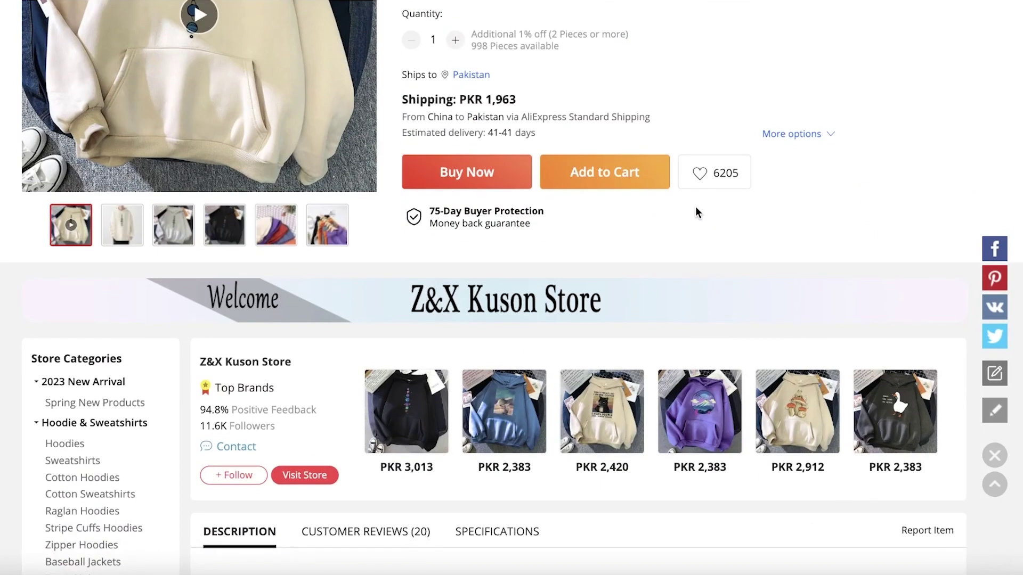
pyautogui.scroll(7, 852, 159)
pyautogui.scroll(4, 905, 157)
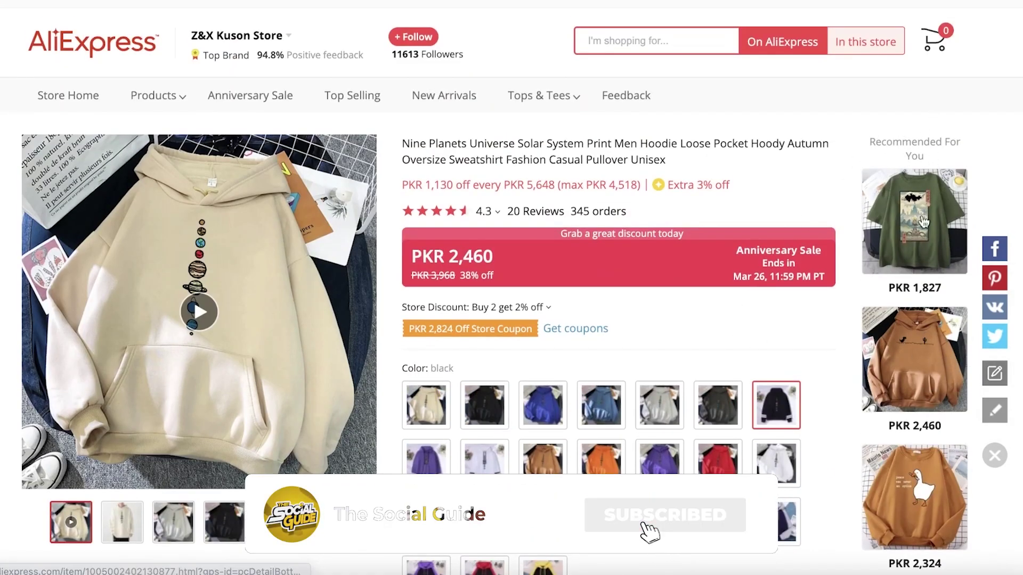
pyautogui.scroll(-20, 923, 222)
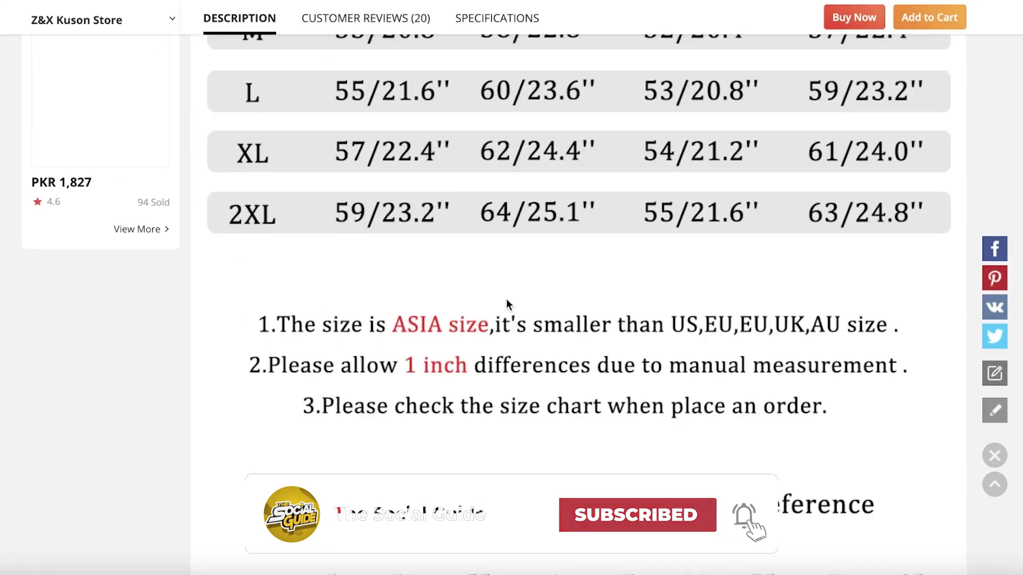
pyautogui.scroll(20, 468, 261)
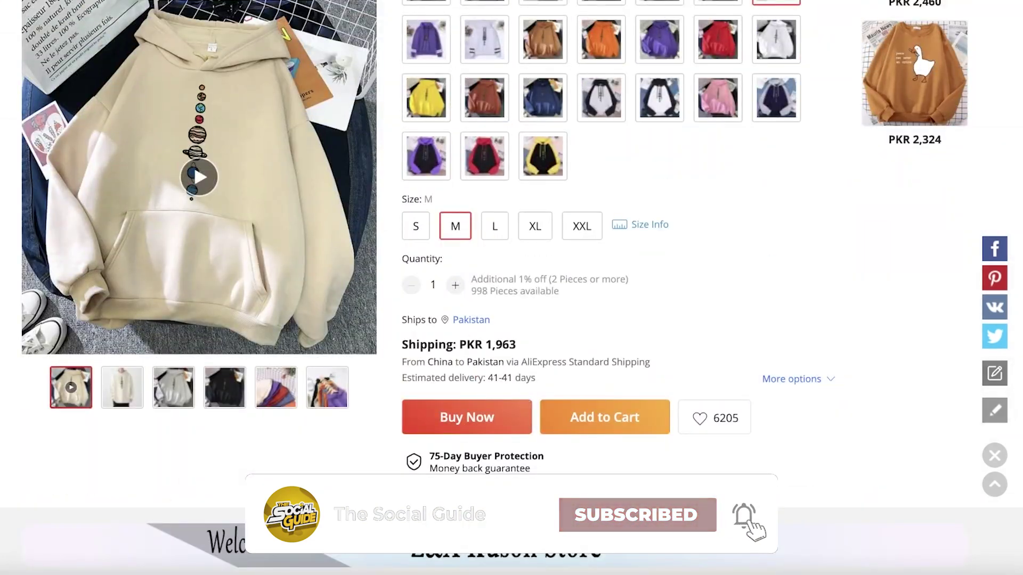
pyautogui.hotkey('ctrl', 'w')
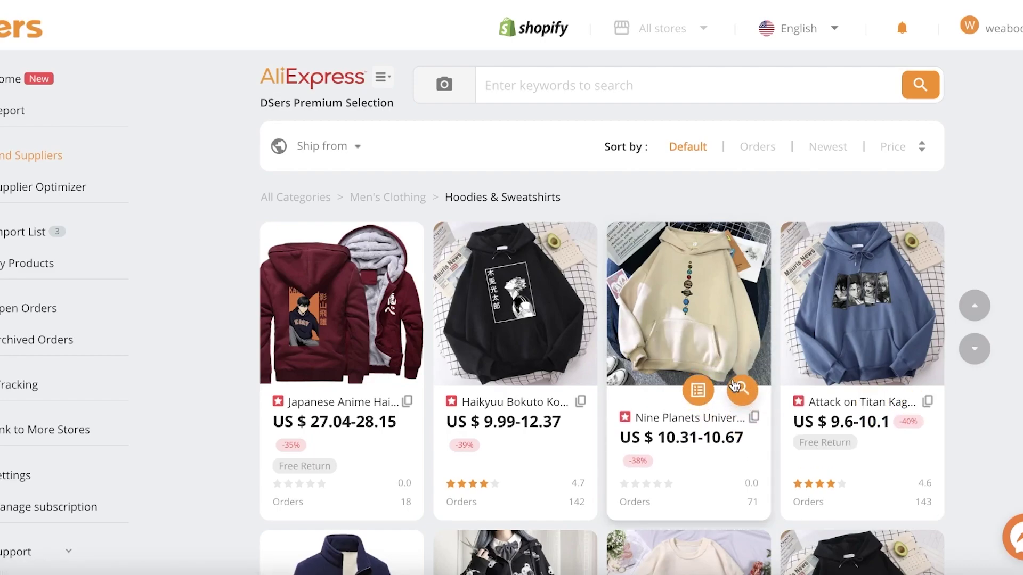
pyautogui.click(736, 390)
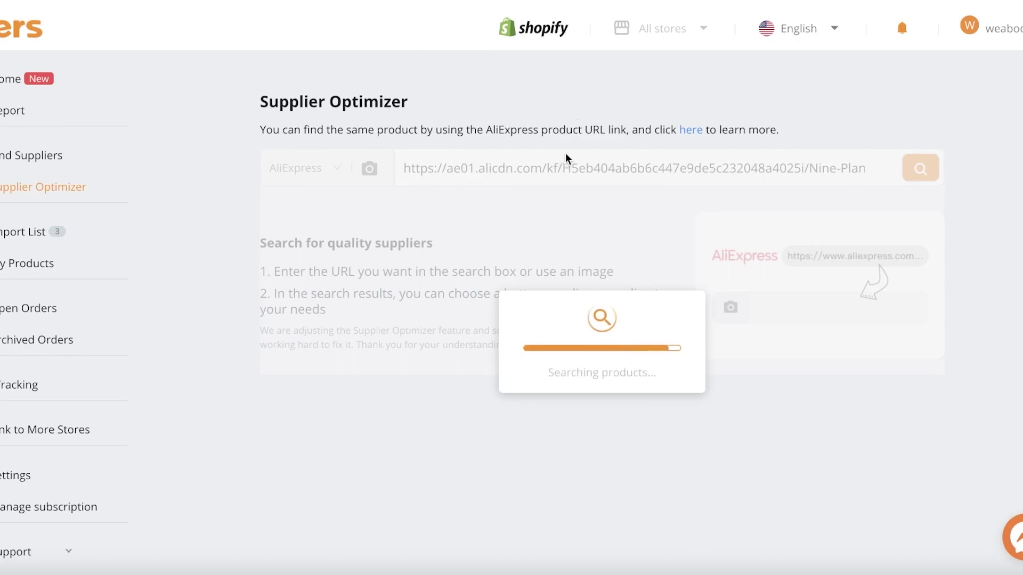
pyautogui.scroll(-2, 557, 155)
pyautogui.scroll(-2, 552, 161)
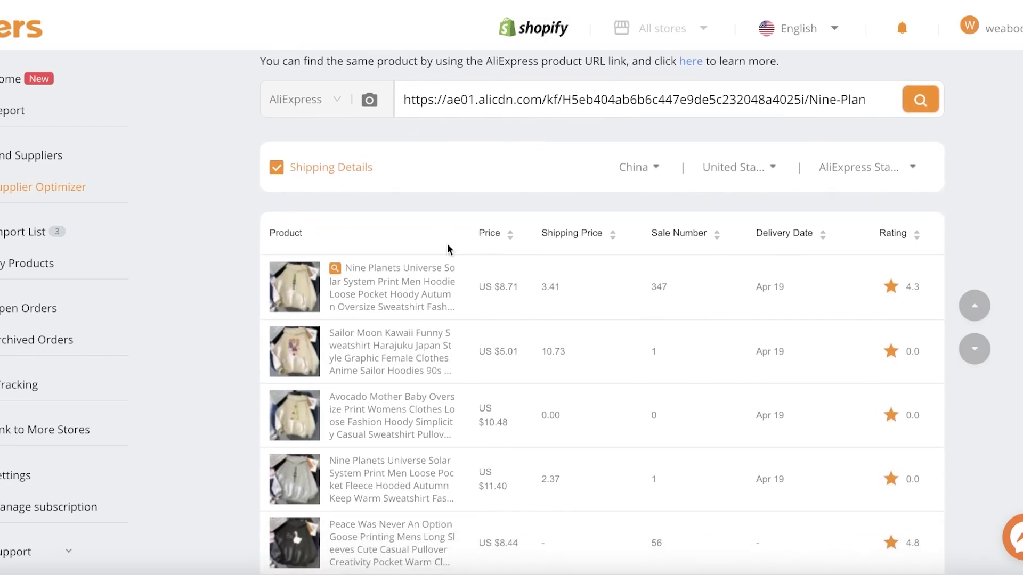
pyautogui.scroll(-10, 625, 338)
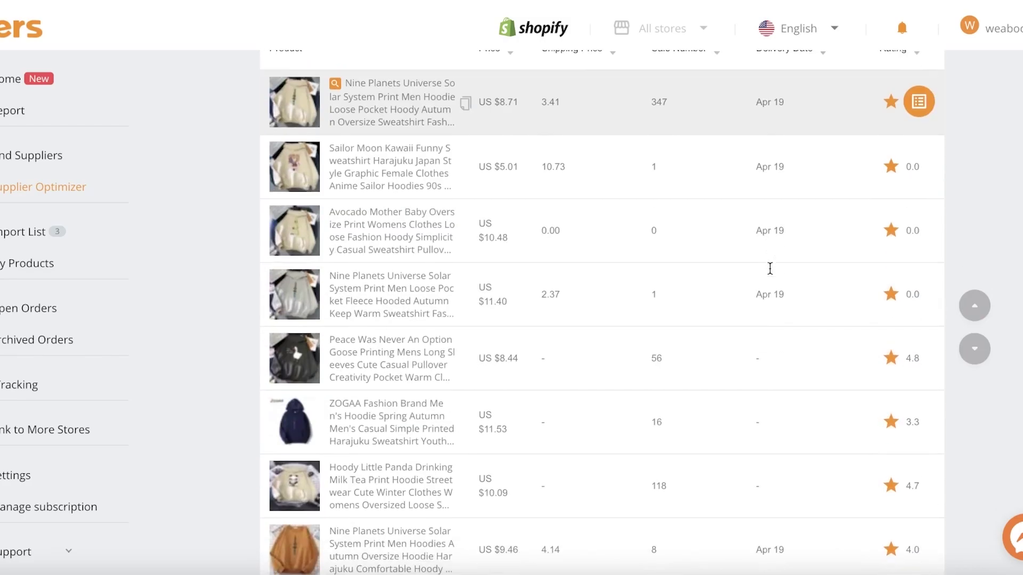
pyautogui.scroll(12, 621, 306)
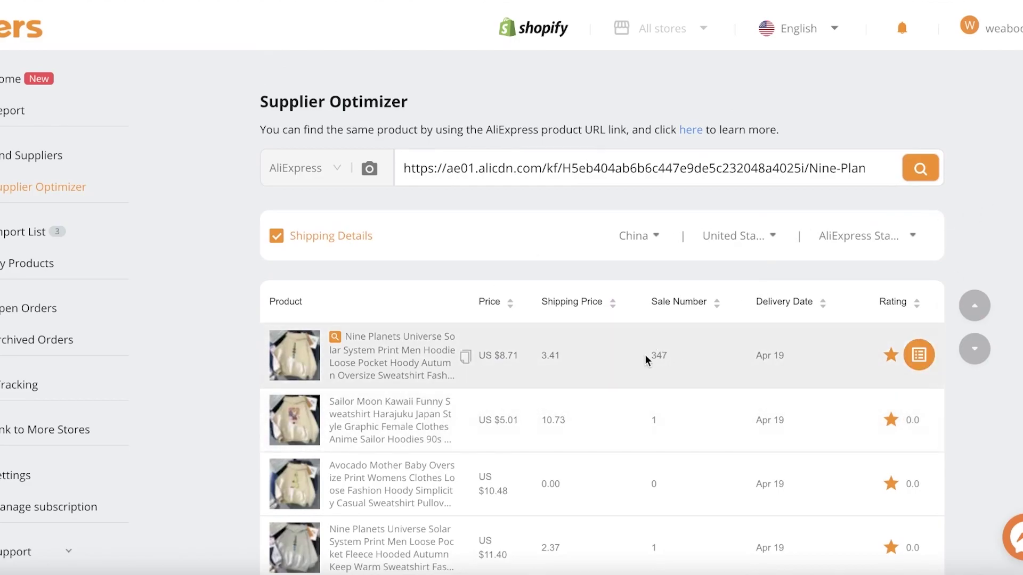
pyautogui.moveTo(644, 353); pyautogui.dragTo(685, 360)
pyautogui.click(1002, 237)
pyautogui.scroll(-3, 1000, 238)
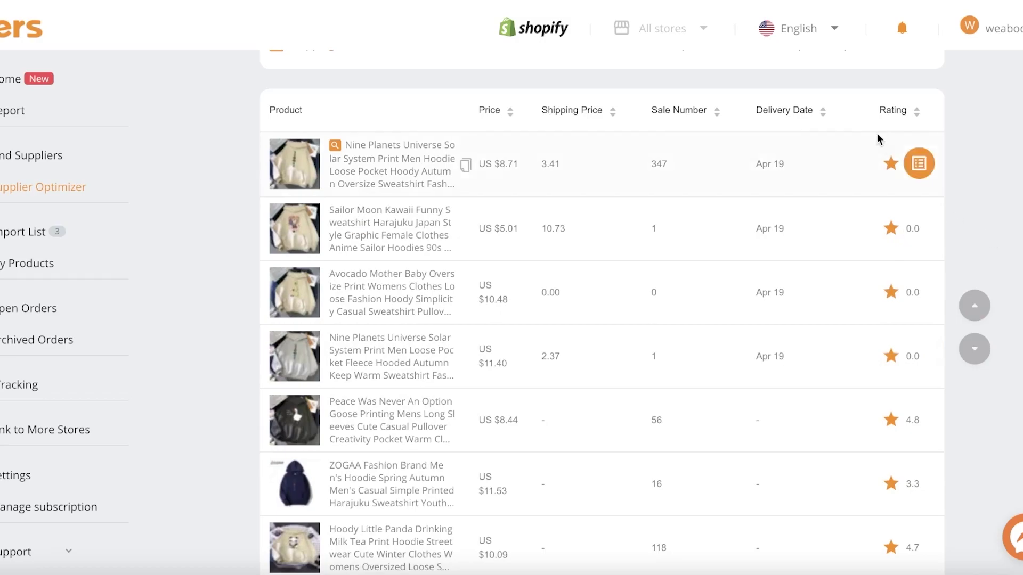
pyautogui.scroll(3, 383, 194)
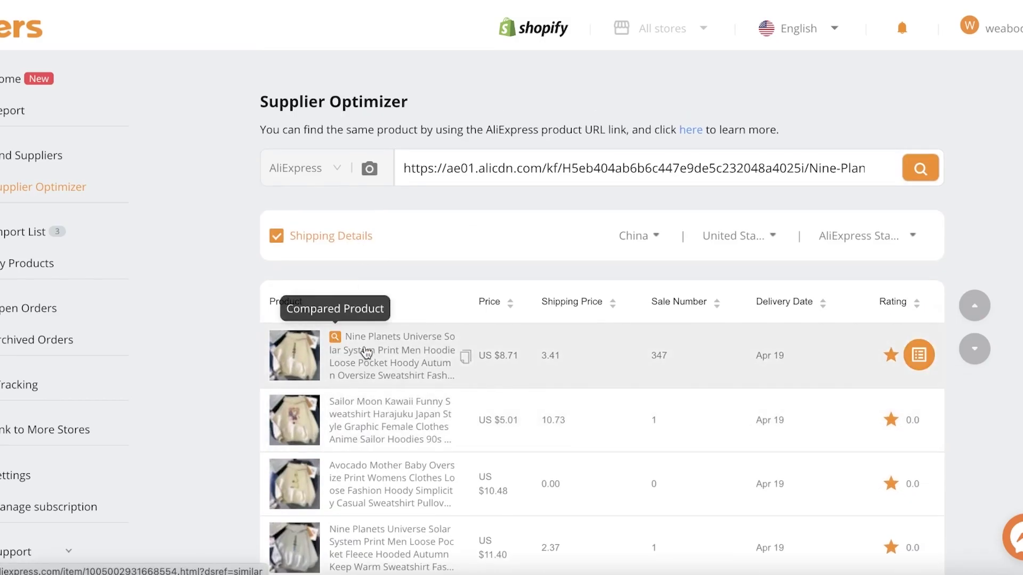
pyautogui.click(369, 353)
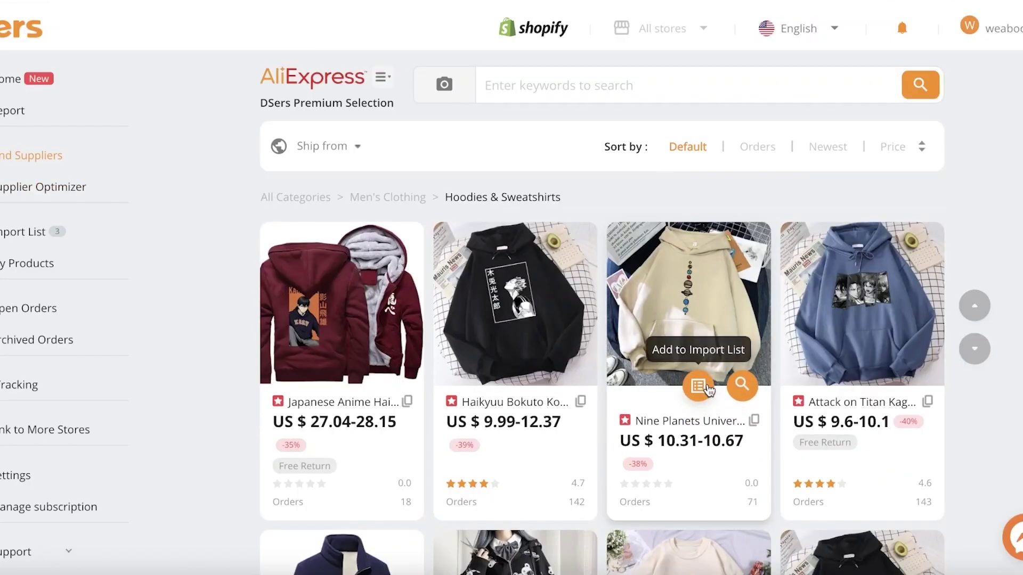
# - Add the Nine Planets hoodie to the Import List and check its $8.85 ~ 11.02 entry there
pyautogui.click(699, 386)
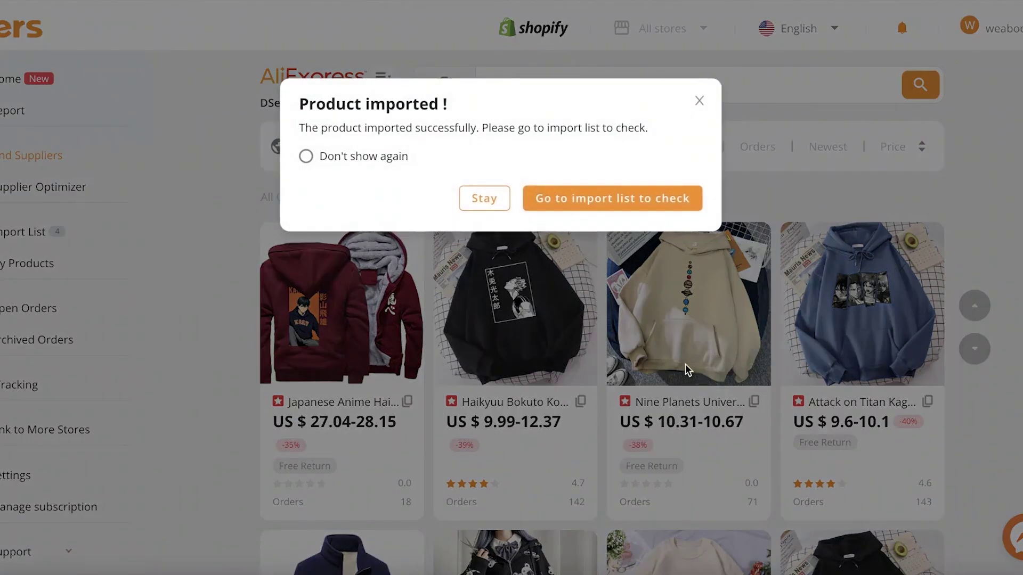
pyautogui.click(613, 196)
pyautogui.scroll(-3, 313, 207)
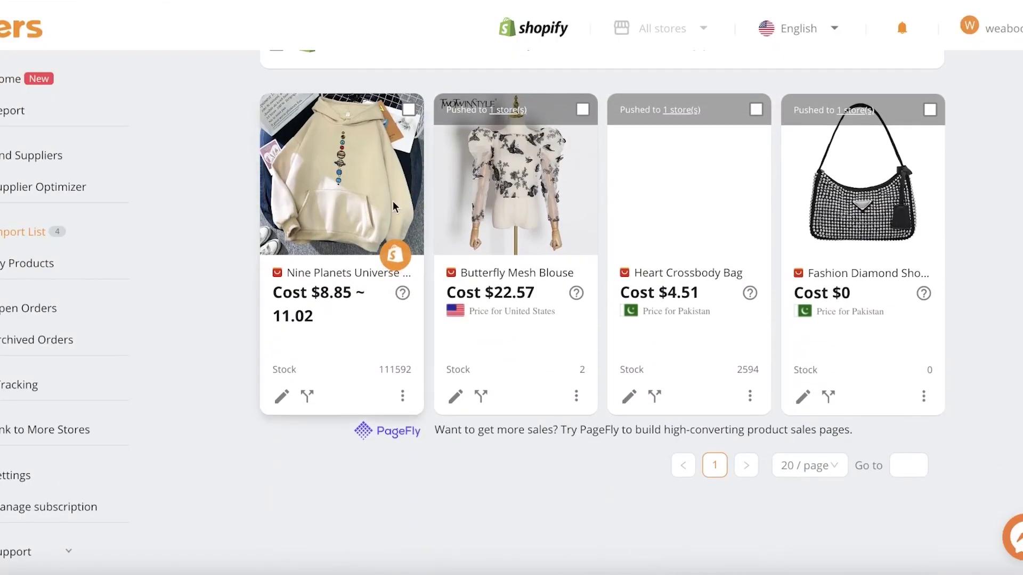
pyautogui.scroll(3, 347, 170)
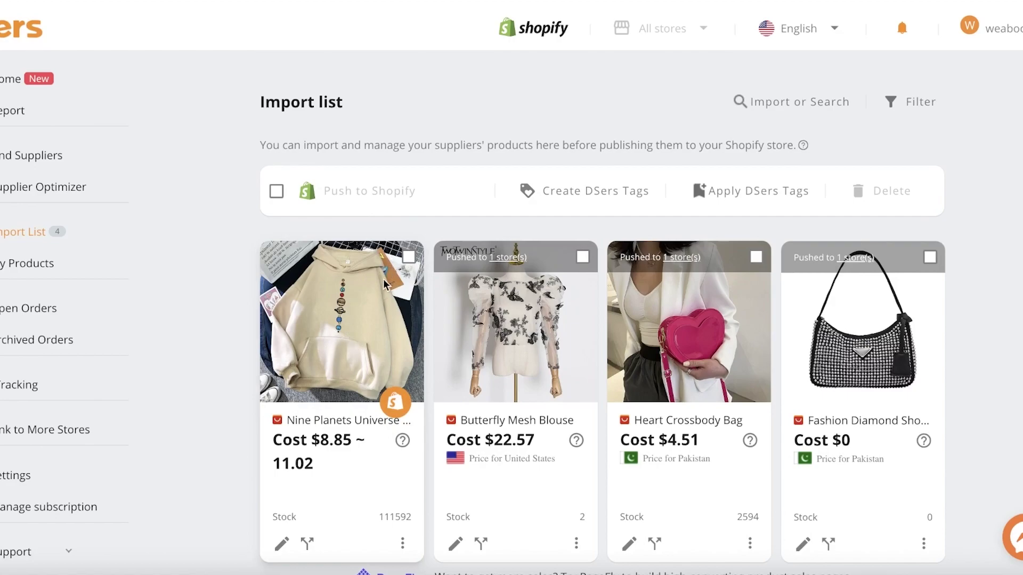
pyautogui.scroll(-1, 352, 376)
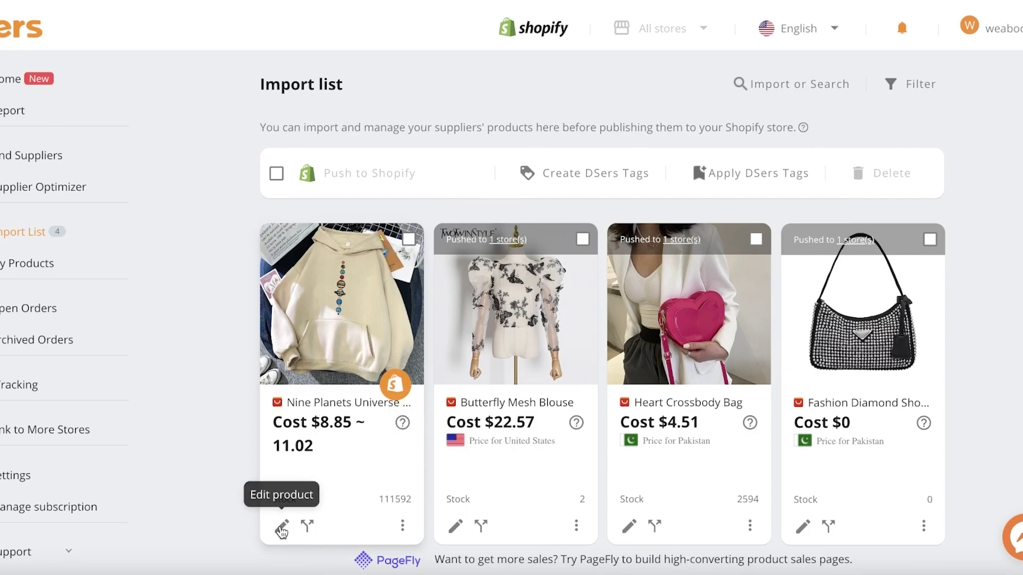
# - Replace the hoodie's long AliExpress title with 'Galaxy Hoodie' in its product editor
pyautogui.click(282, 527)
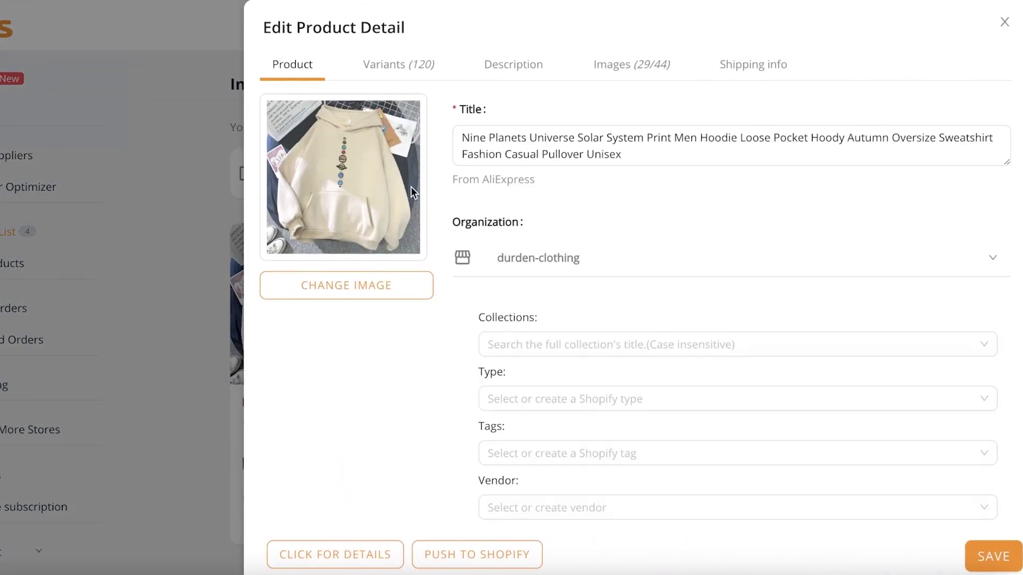
pyautogui.scroll(-1, 565, 177)
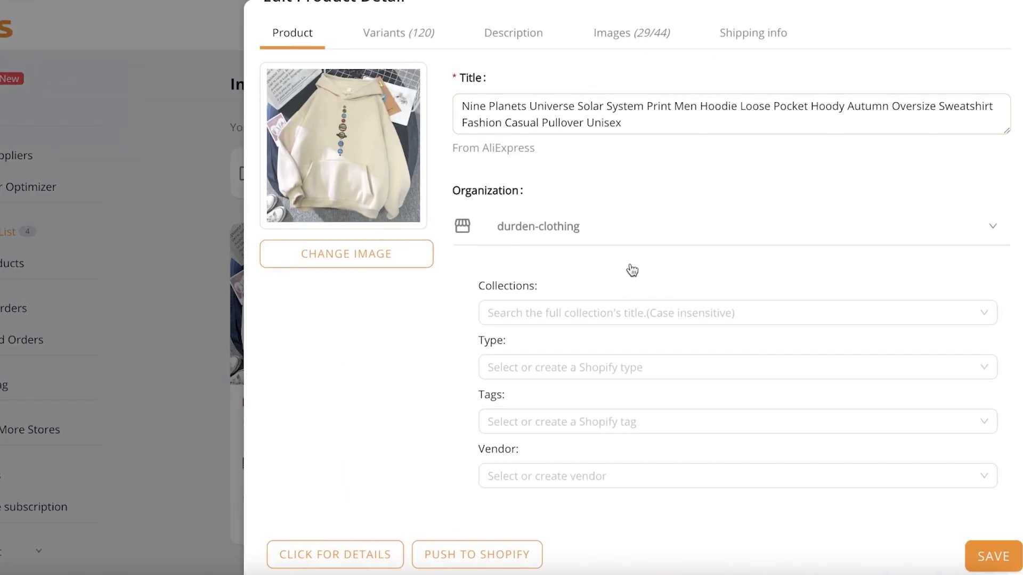
pyautogui.moveTo(630, 123); pyautogui.dragTo(450, 94)
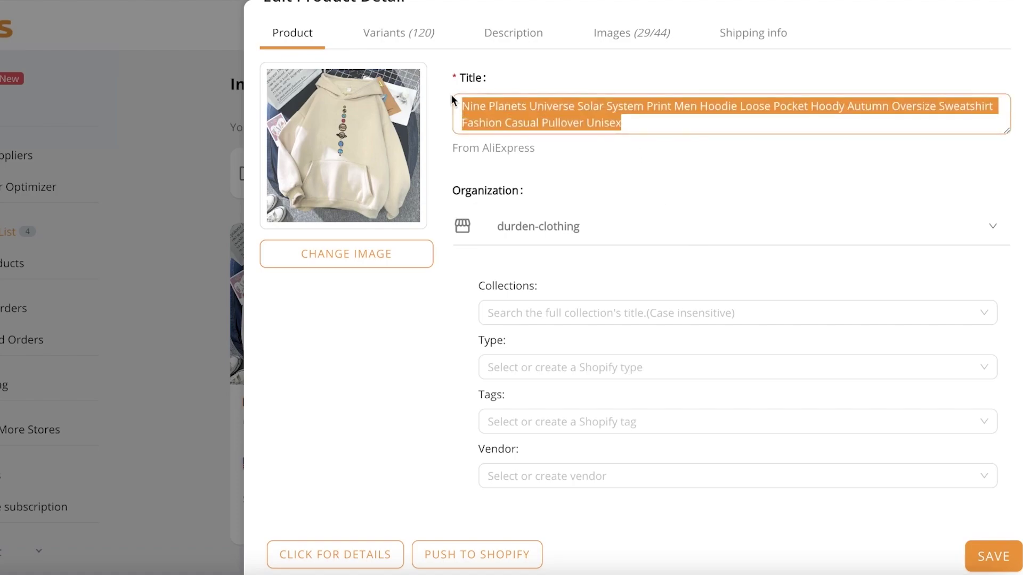
pyautogui.press('BackSpace')
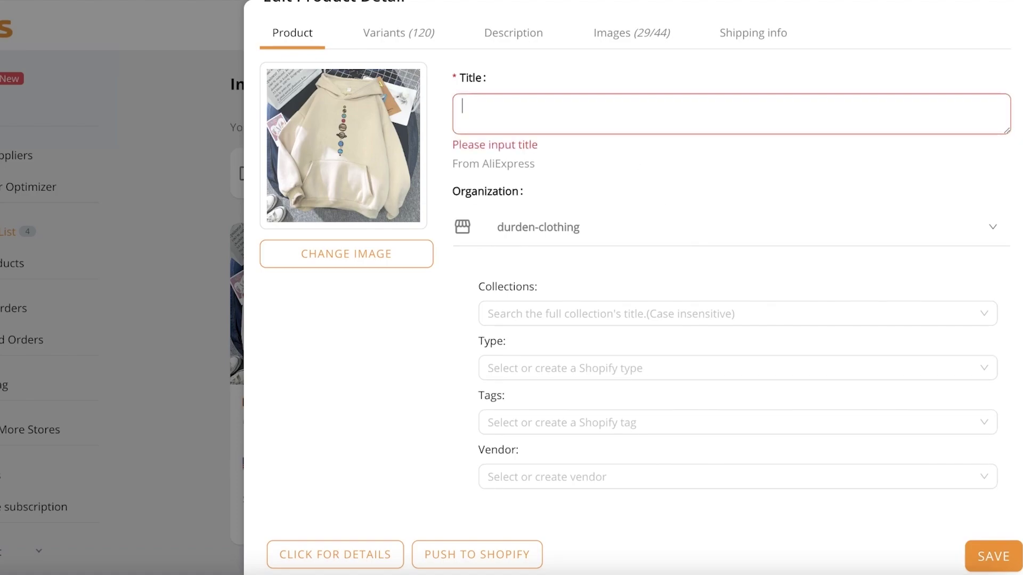
pyautogui.write('Galaxy Hoodie')
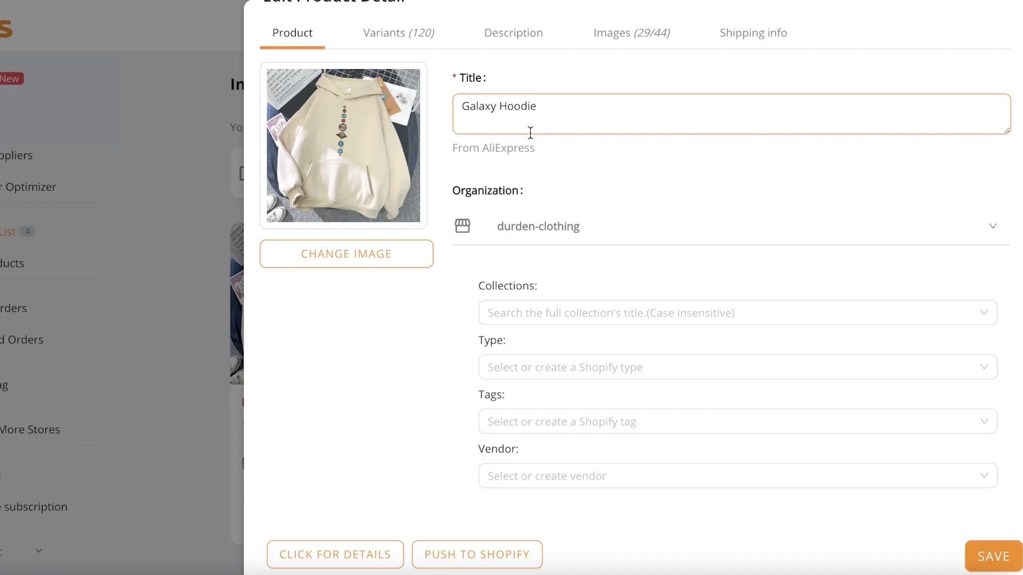
pyautogui.scroll(1, 529, 133)
# - Delete the Yellow XXL variant from the hoodie's variant list
pyautogui.click(419, 69)
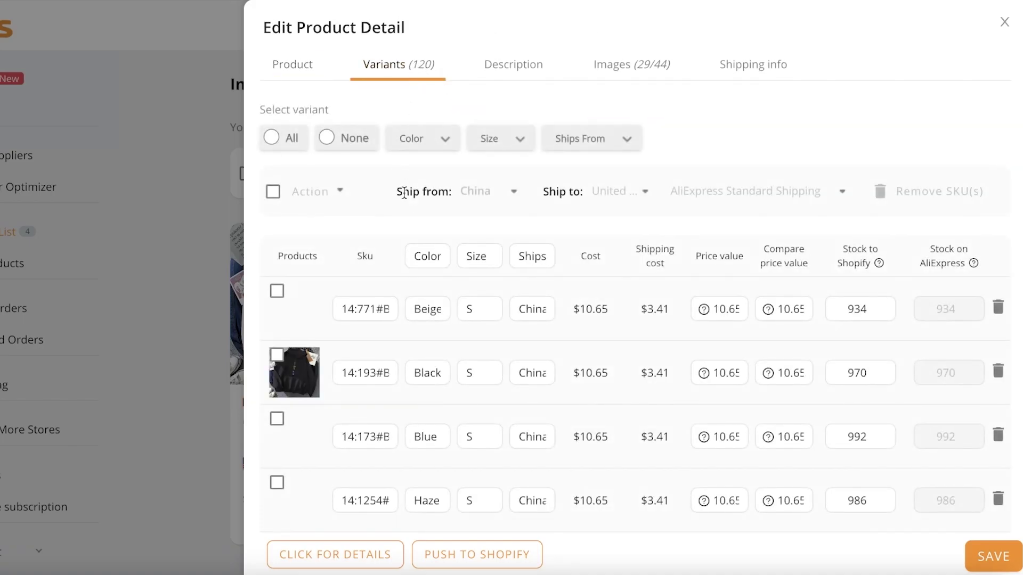
pyautogui.scroll(-20, 427, 228)
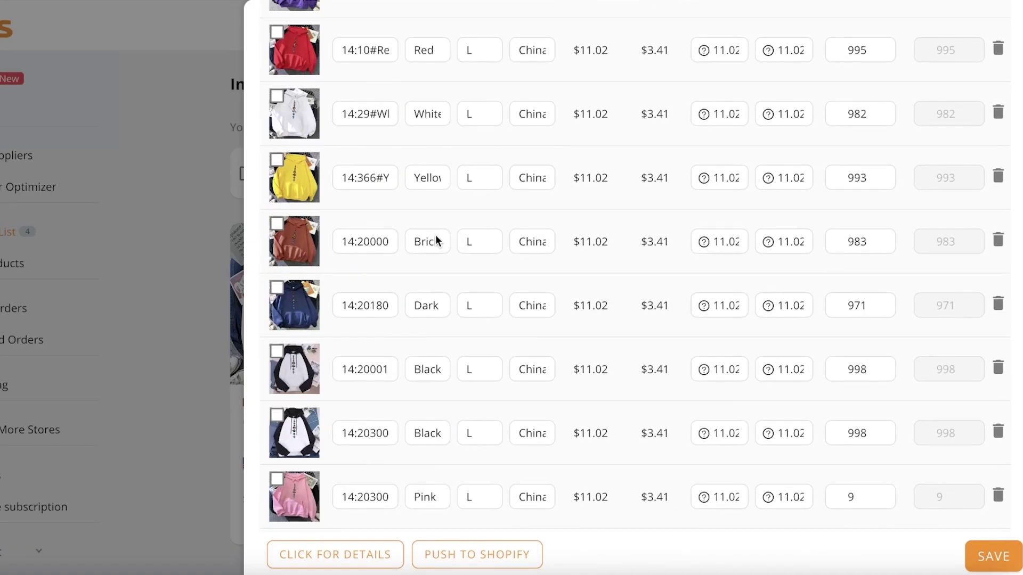
pyautogui.scroll(-20, 433, 237)
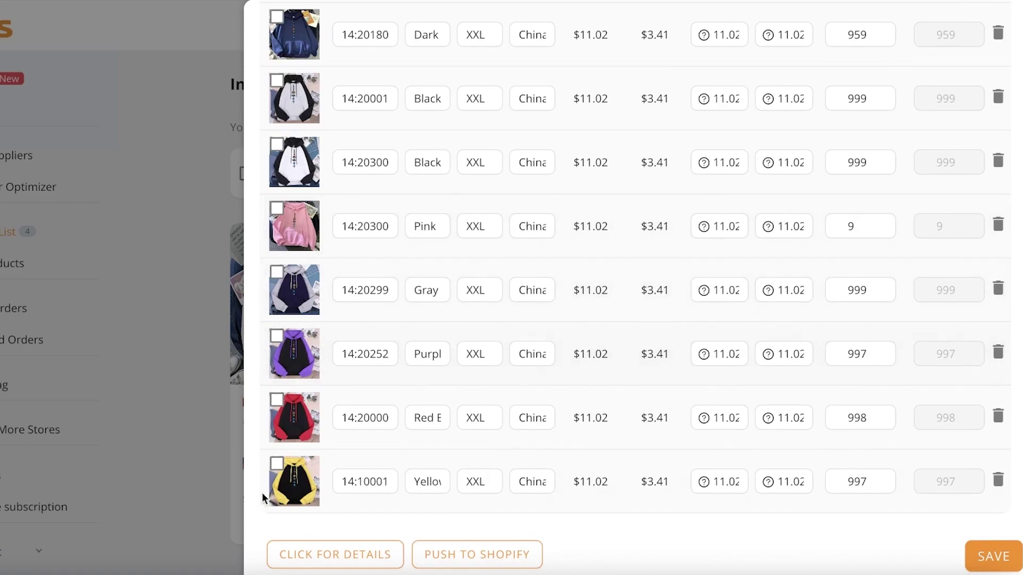
pyautogui.scroll(20, 314, 382)
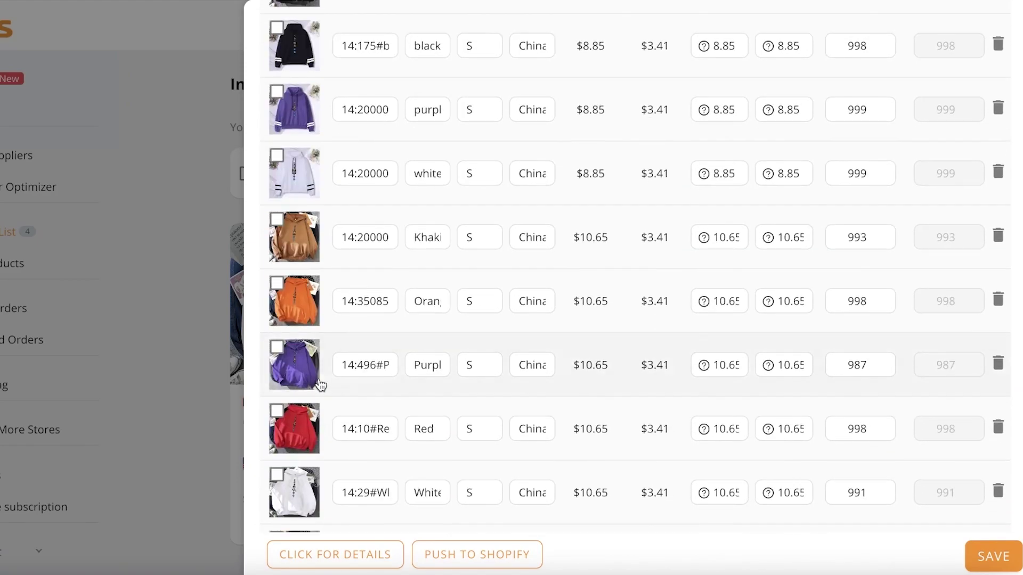
pyautogui.scroll(5, 319, 379)
pyautogui.scroll(-20, 319, 379)
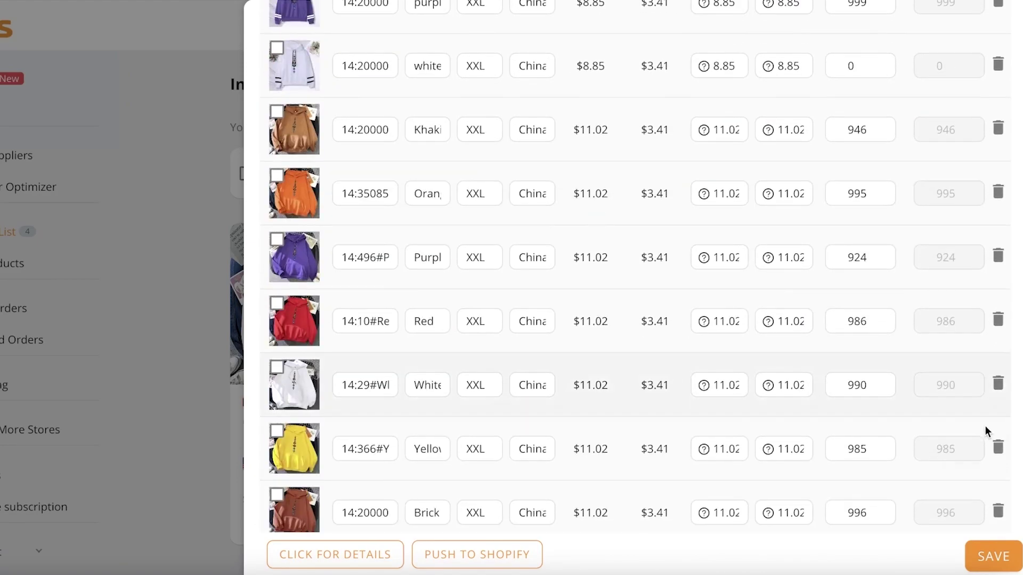
pyautogui.scroll(-5, 986, 427)
pyautogui.click(998, 480)
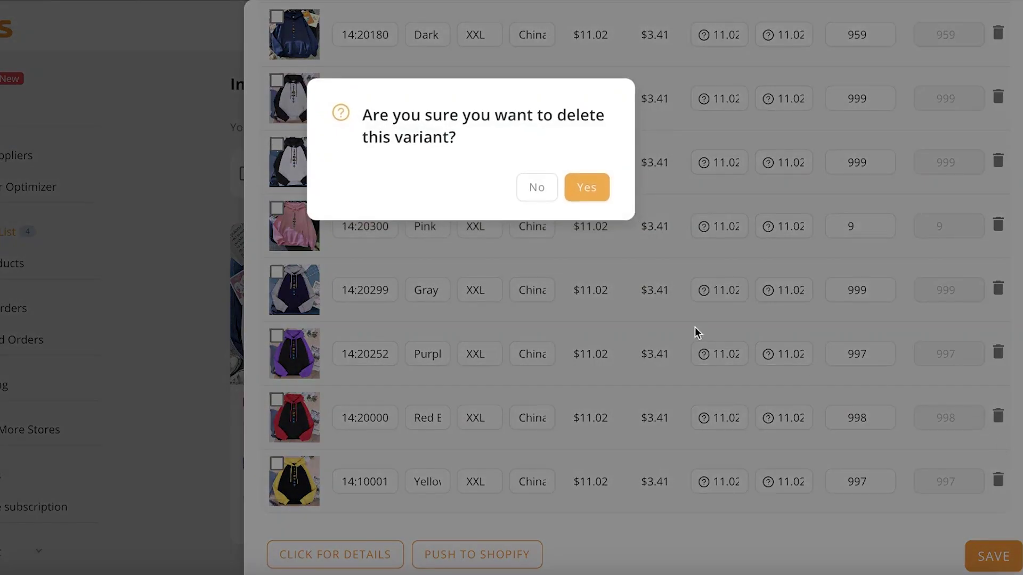
pyautogui.click(597, 191)
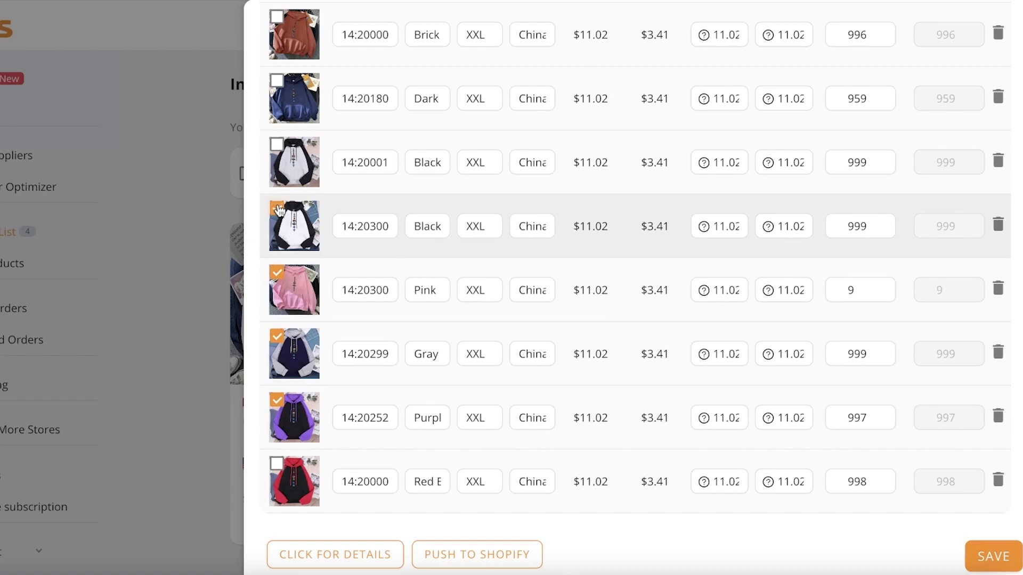
# - Remove the Black, Dark and Brick XXL variants together, leaving 112 variants
pyautogui.click(277, 144)
pyautogui.click(276, 80)
pyautogui.click(276, 17)
pyautogui.scroll(20, 330, 343)
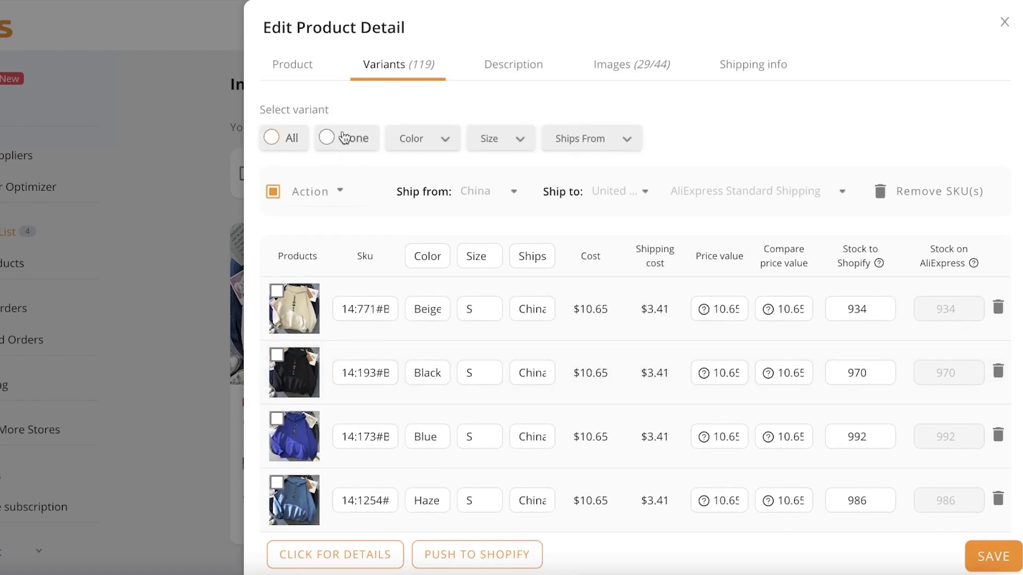
pyautogui.click(888, 193)
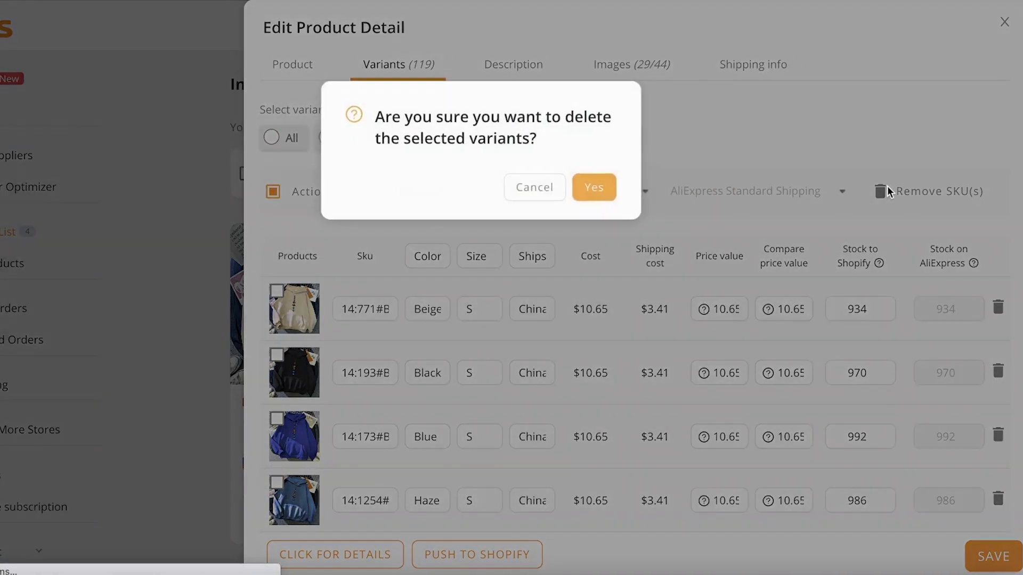
pyautogui.click(586, 187)
pyautogui.scroll(-20, 635, 224)
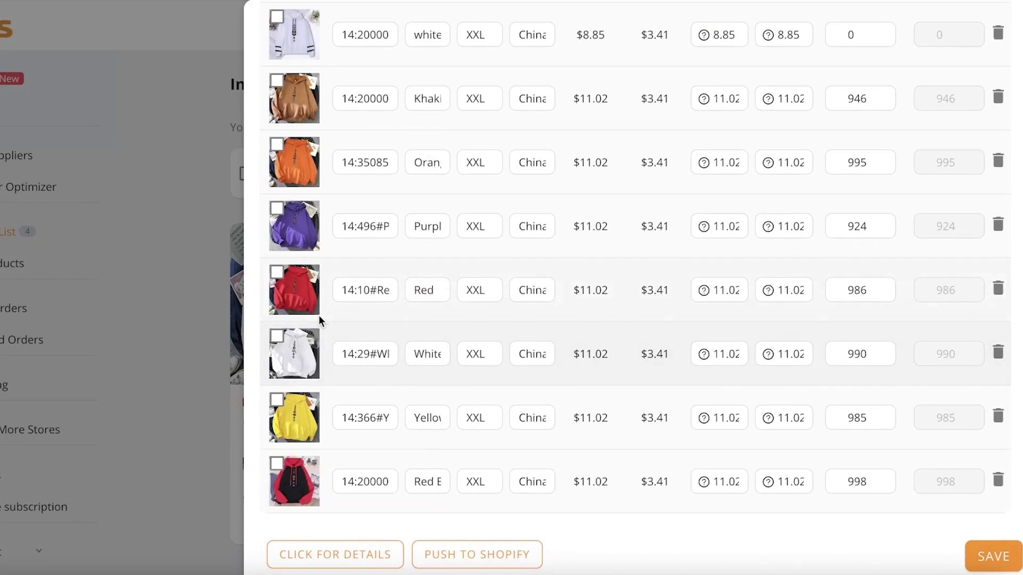
pyautogui.scroll(20, 320, 319)
pyautogui.scroll(4, 757, 106)
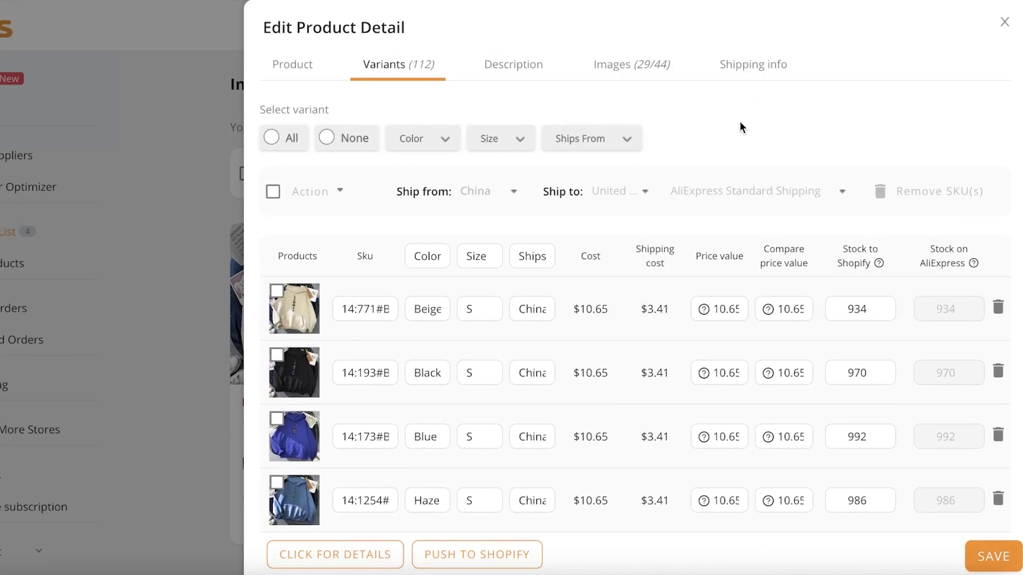
# - Check the Galaxy Hoodie's Images, Description and Shipping info, then save the edits
pyautogui.click(639, 65)
pyautogui.click(533, 72)
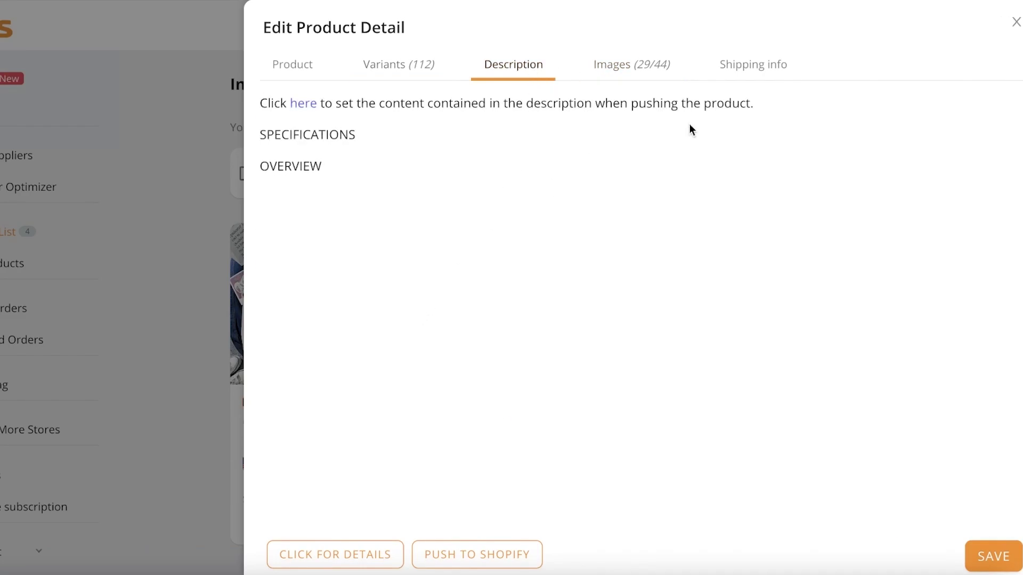
pyautogui.click(770, 72)
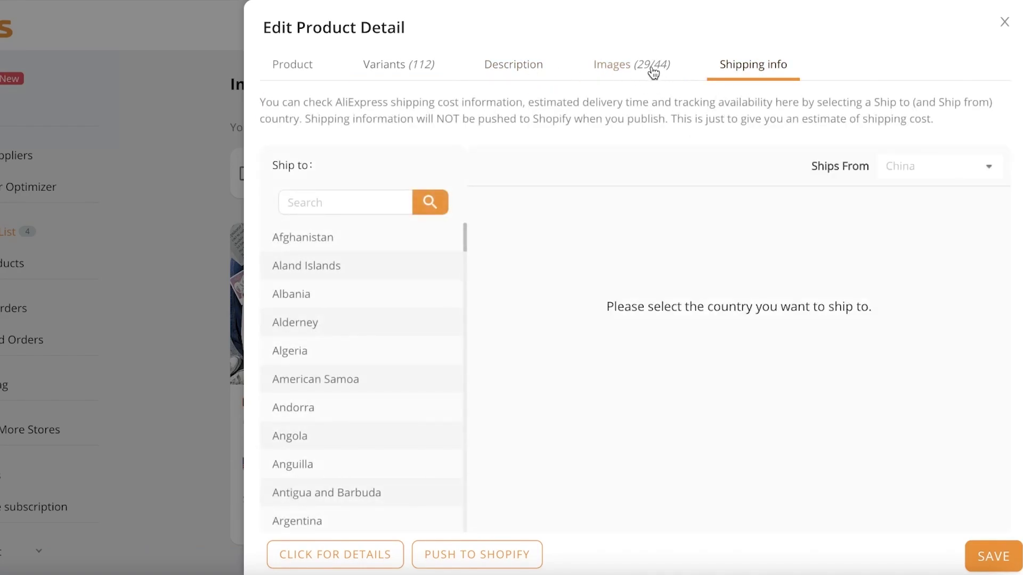
pyautogui.click(652, 69)
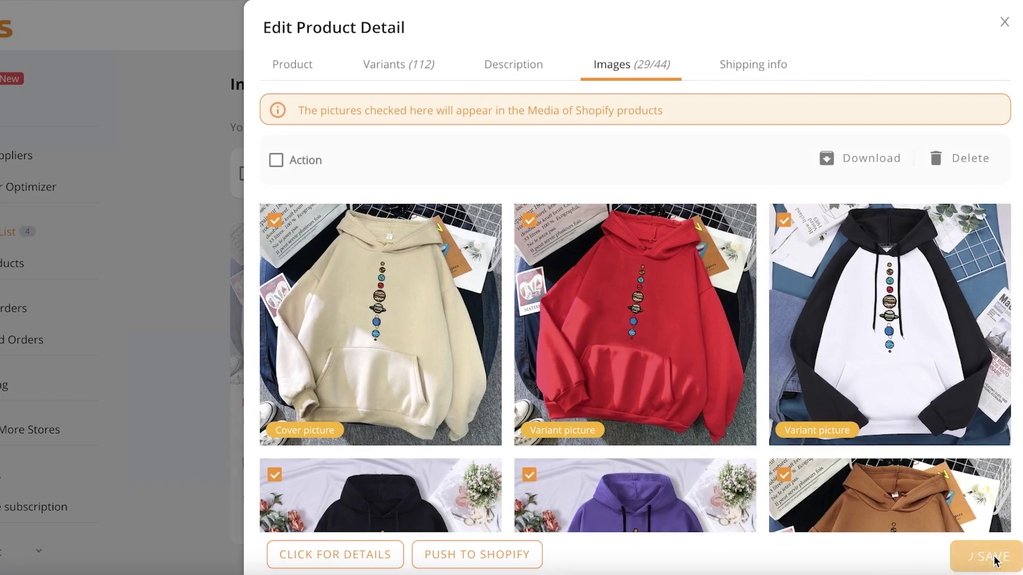
pyautogui.click(988, 554)
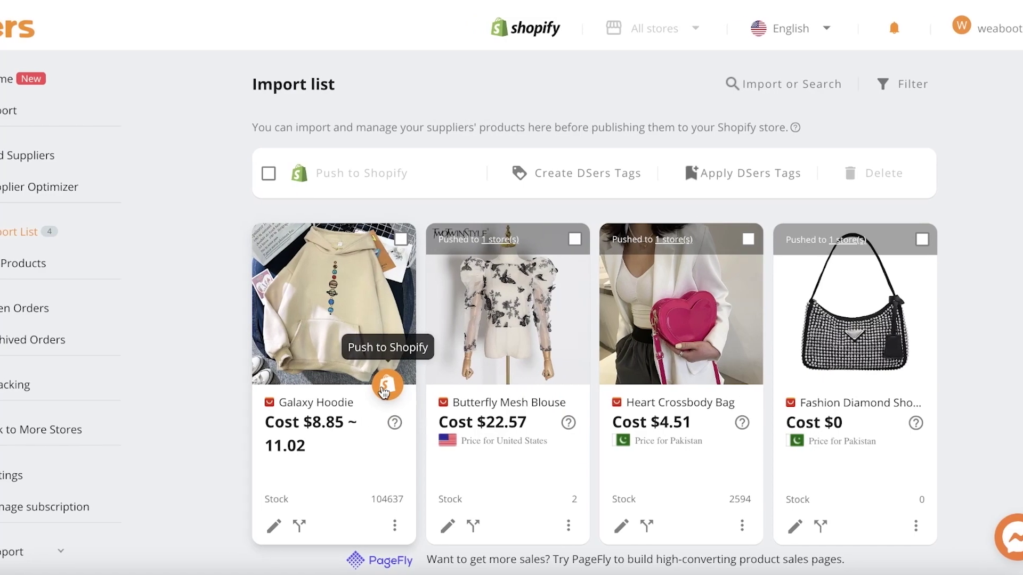
# - Push the Galaxy Hoodie to Shopify with the pricing rule applied
pyautogui.click(394, 384)
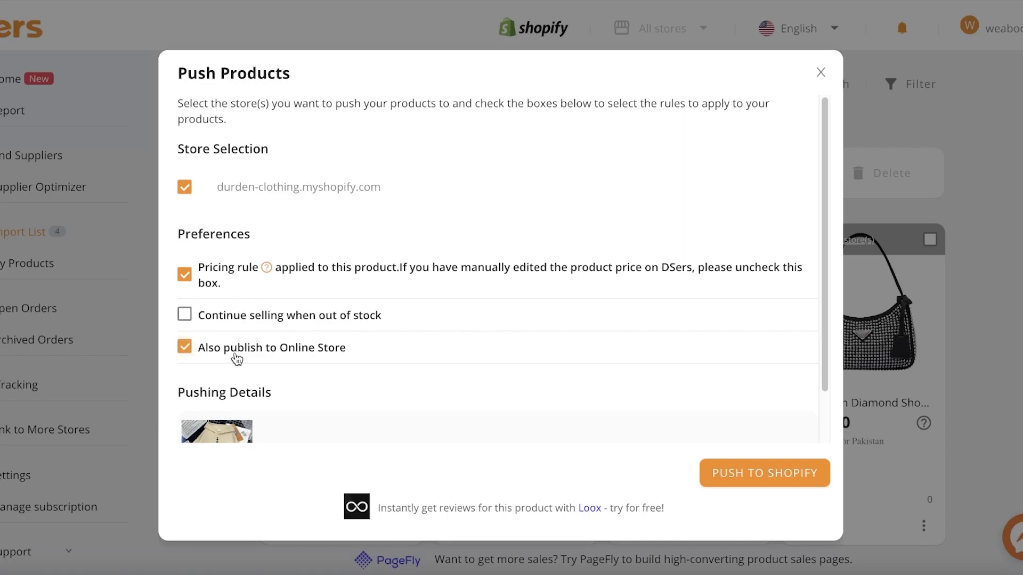
pyautogui.scroll(-1, 304, 269)
pyautogui.scroll(1, 389, 258)
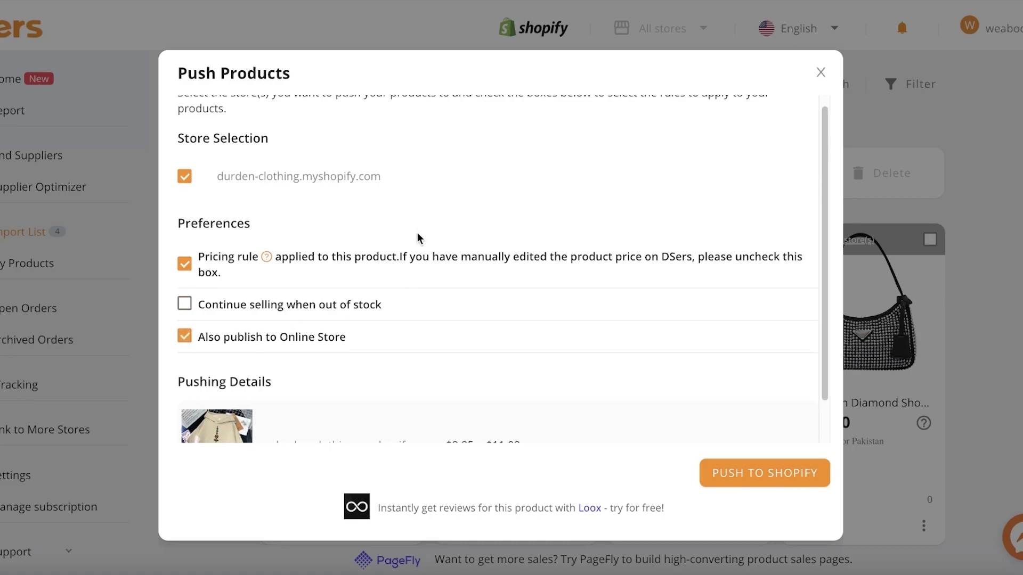
pyautogui.scroll(-1, 421, 244)
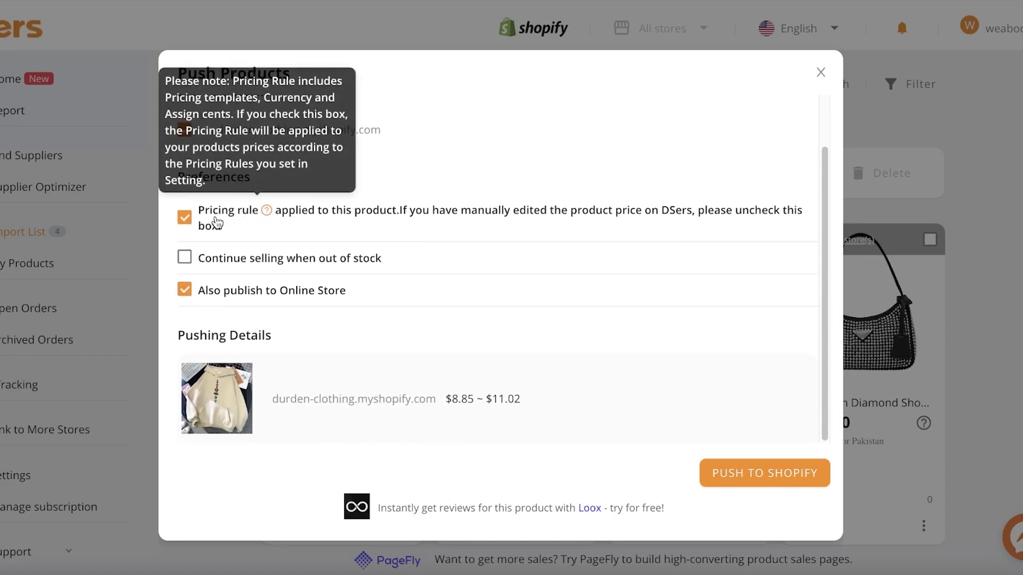
pyautogui.click(185, 223)
pyautogui.click(185, 223)
pyautogui.scroll(-1, 464, 261)
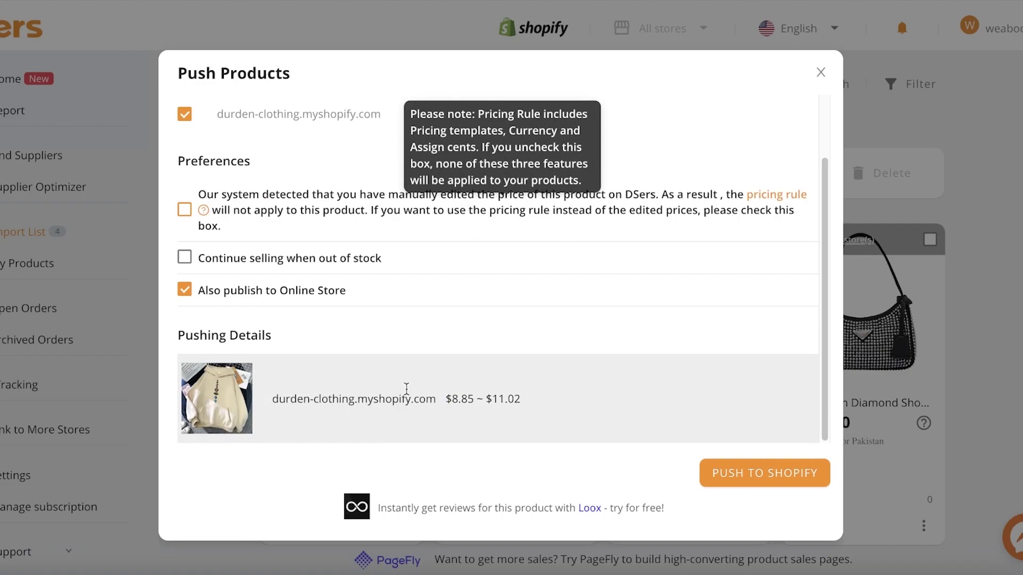
pyautogui.scroll(2, 341, 361)
pyautogui.click(185, 287)
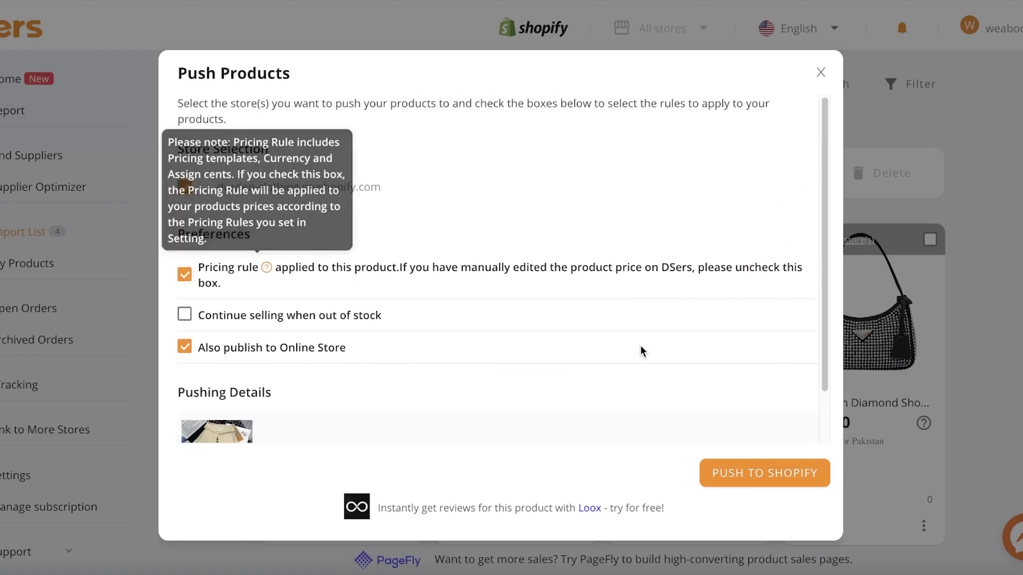
pyautogui.click(779, 466)
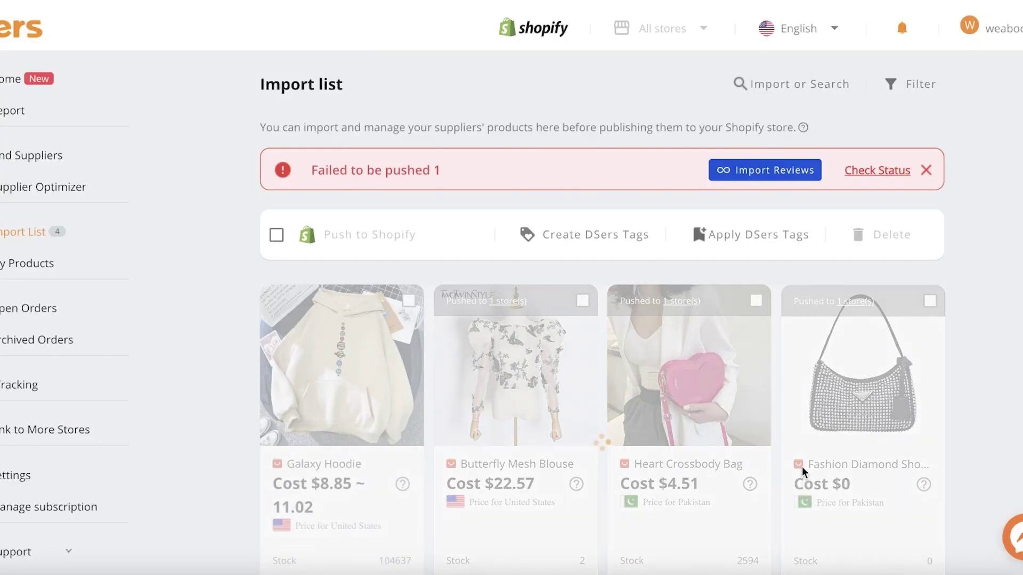
# - Delete the Butterfly Mesh Blouse and Heart Crossbody Bag, keeping Galaxy Hoodie and Fashion Diamond Shoulder bag
pyautogui.scroll(-5, 502, 269)
pyautogui.scroll(6, 600, 169)
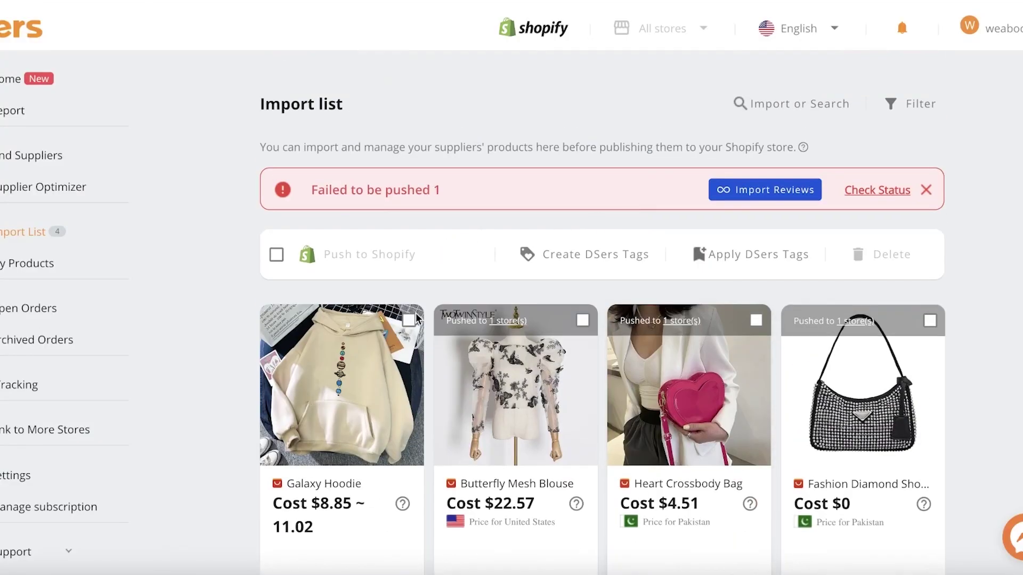
pyautogui.click(584, 320)
pyautogui.click(756, 321)
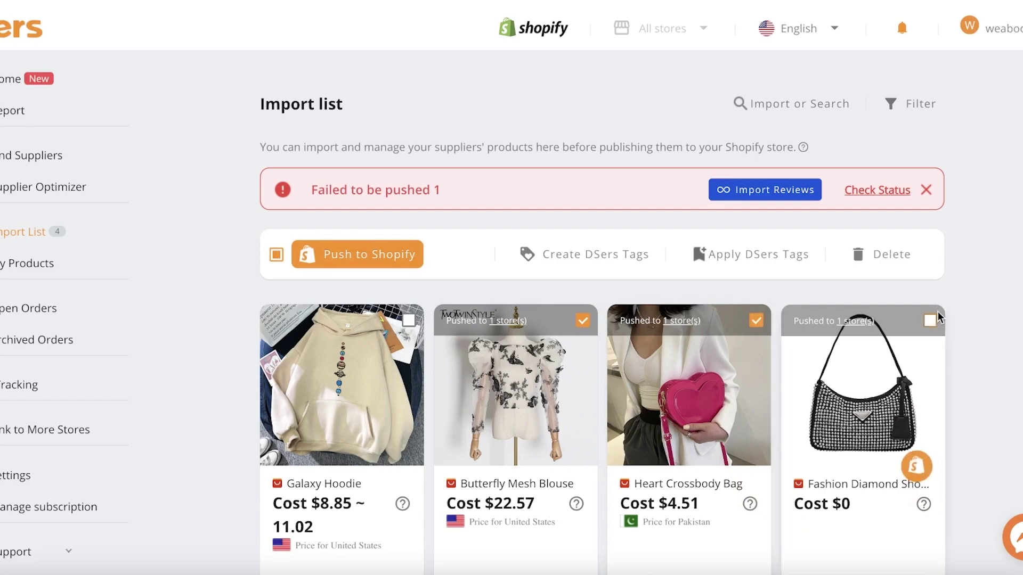
pyautogui.click(884, 255)
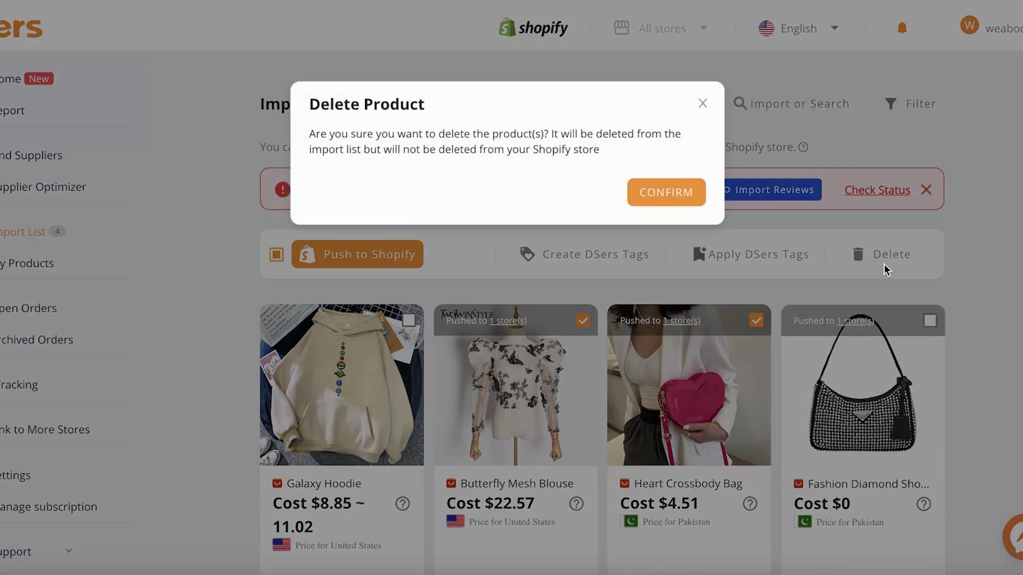
pyautogui.click(666, 193)
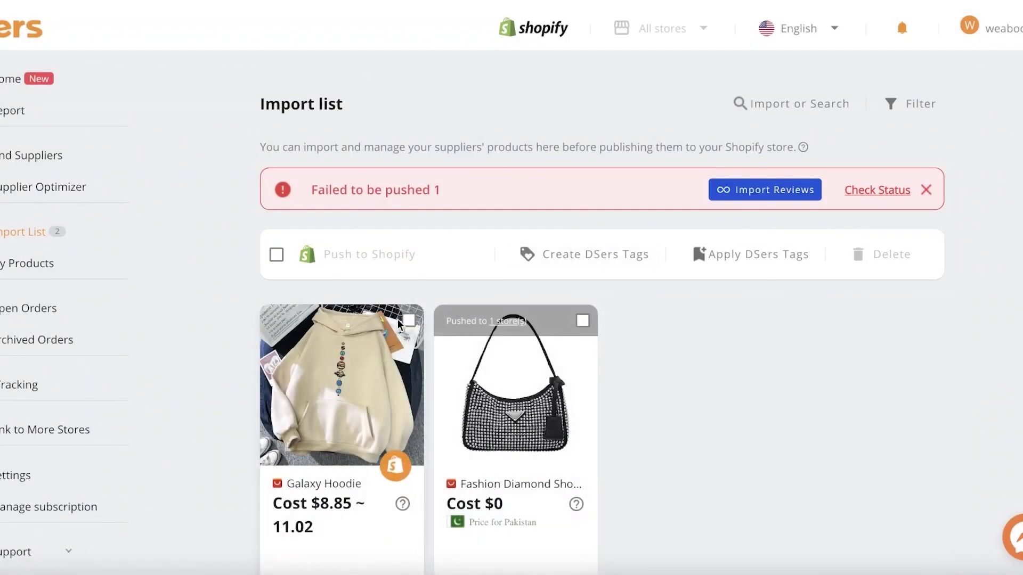
pyautogui.scroll(-5, 742, 475)
pyautogui.scroll(5, 264, 72)
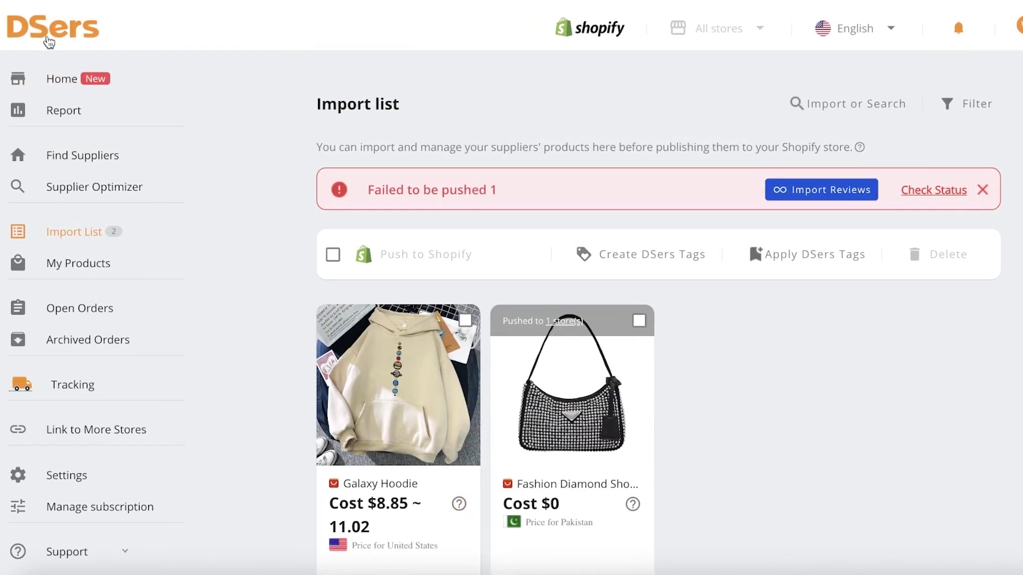
pyautogui.click(58, 81)
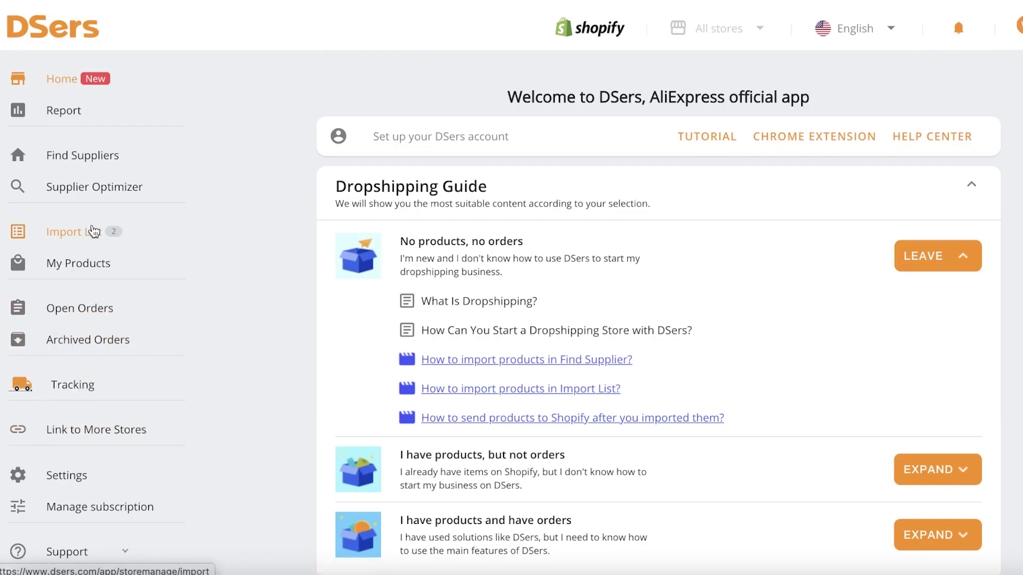
pyautogui.click(75, 231)
pyautogui.moveTo(341, 424)
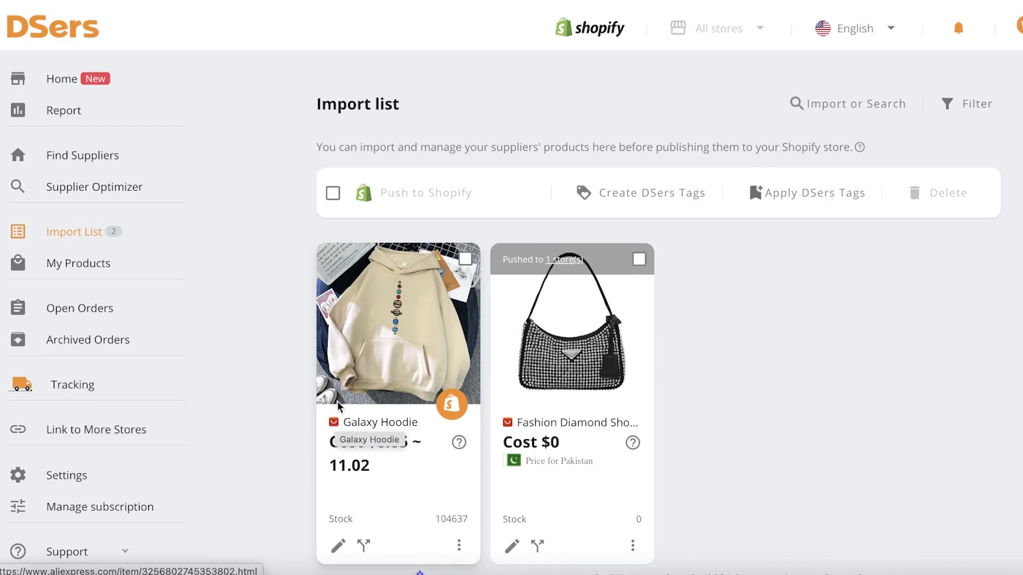
pyautogui.moveTo(498, 281)
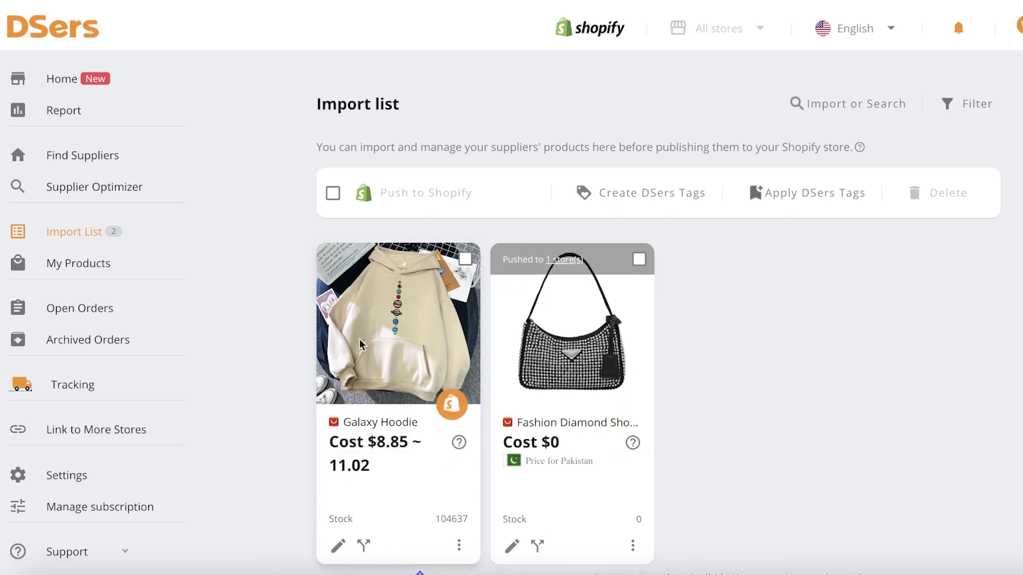
pyautogui.moveTo(434, 442)
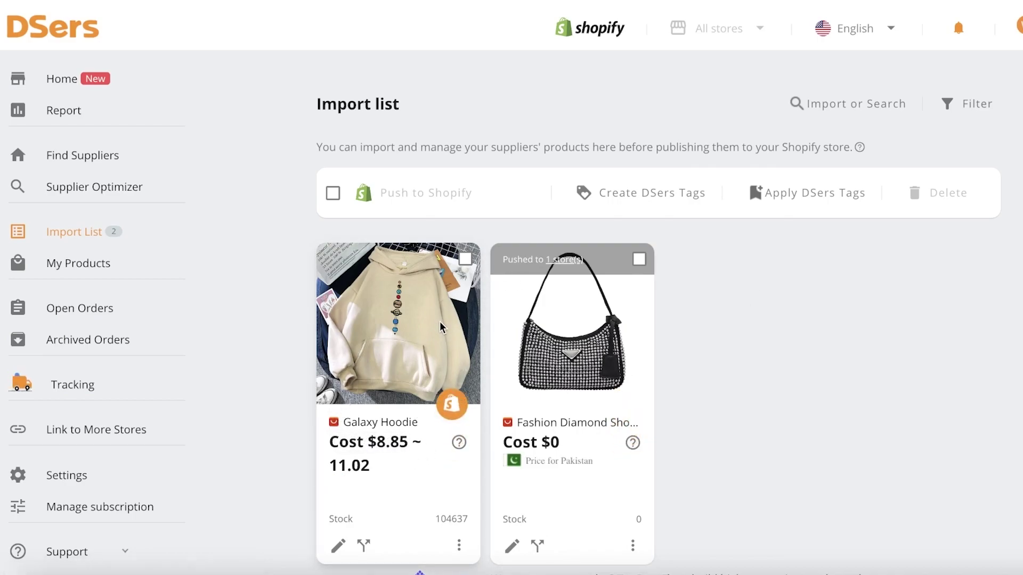